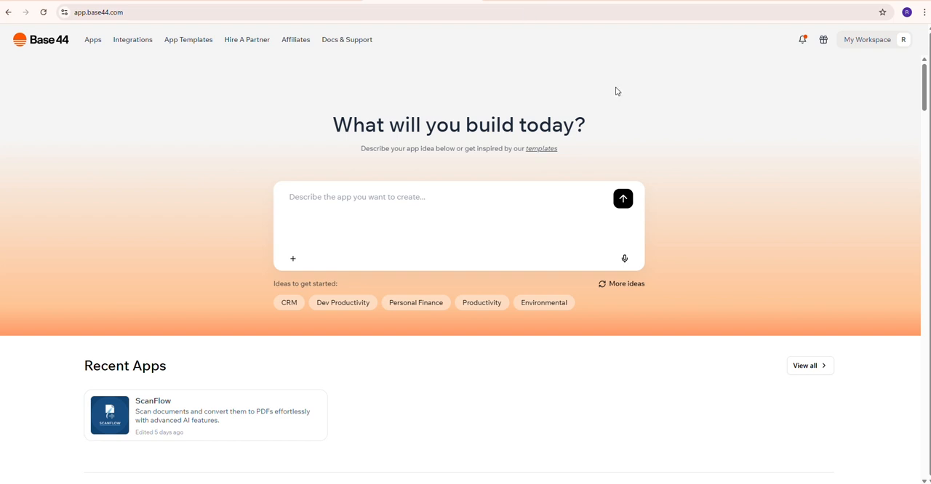
Step: Switch to ChatGPT and copy the three-line Calorie Tracker app prompt from its reply
left_click(306, 0)
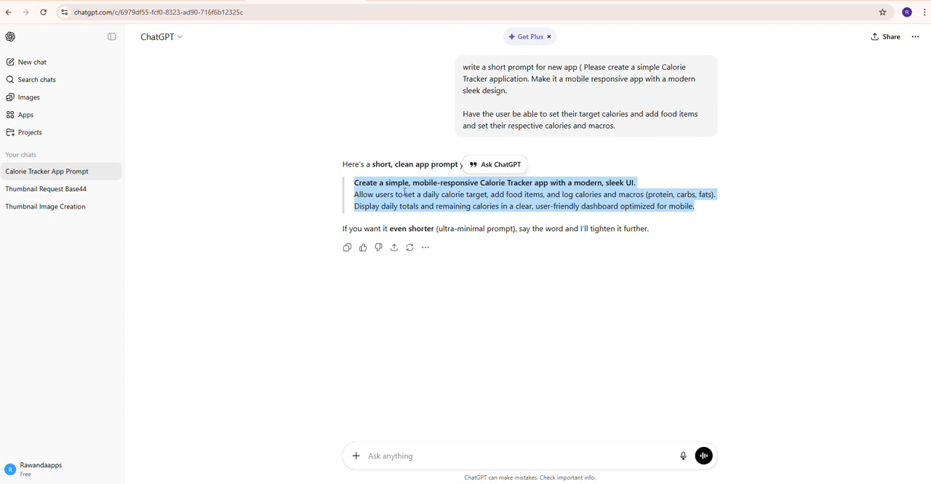
right_click(507, 198)
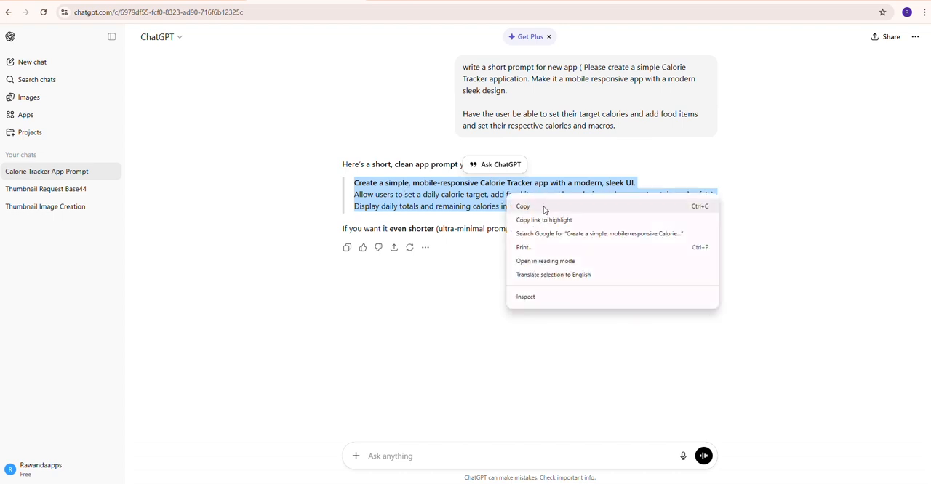
left_click(550, 210)
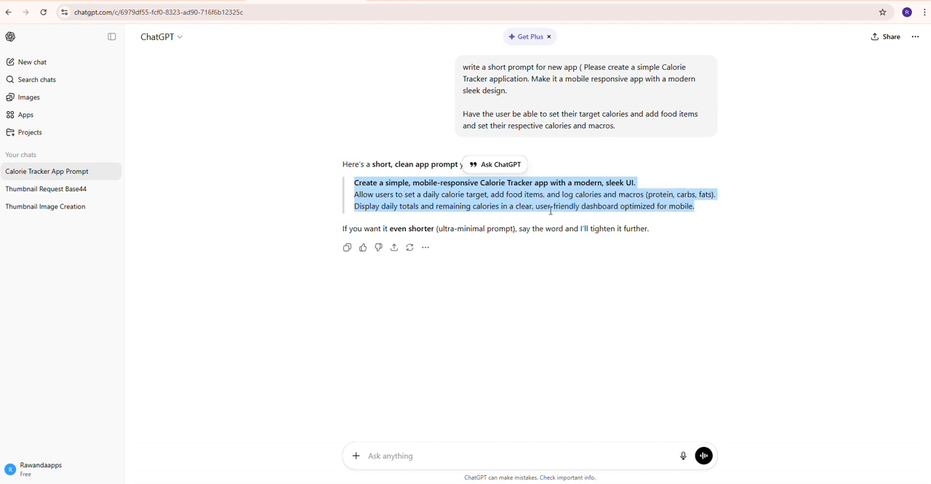
left_click(833, 168)
left_click_drag(461, 69, 643, 136)
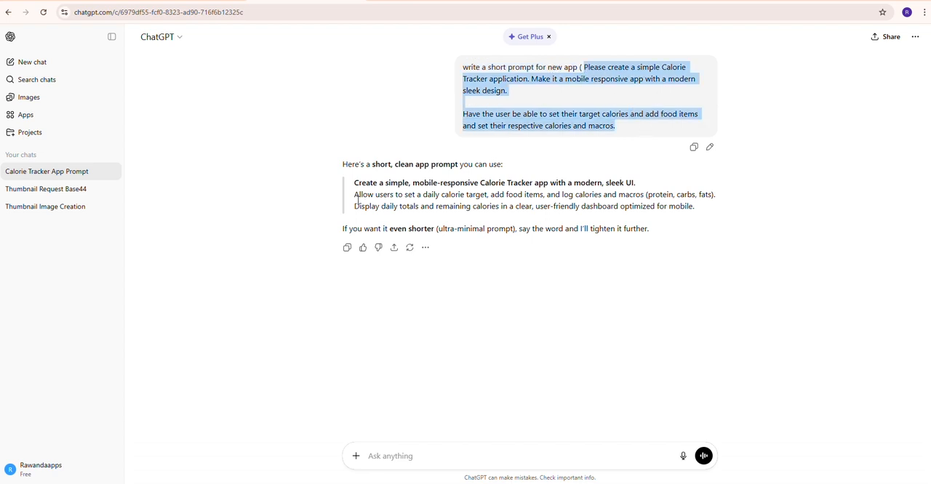
left_click_drag(353, 182, 710, 212)
key("ctrl+c")
right_click(619, 207)
left_click(646, 217)
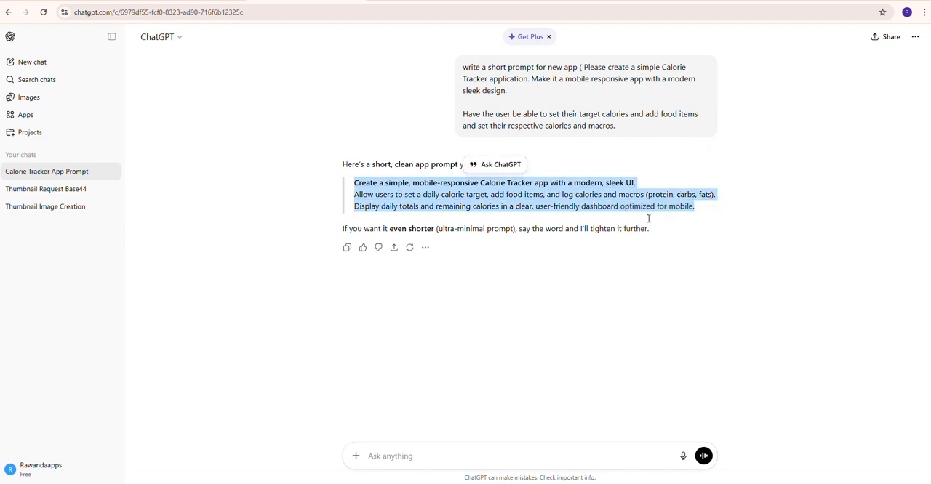
Step: Return to Base44, paste the copied Calorie Tracker prompt as the app description, and submit it to build the app
key("ctrl+Tab")
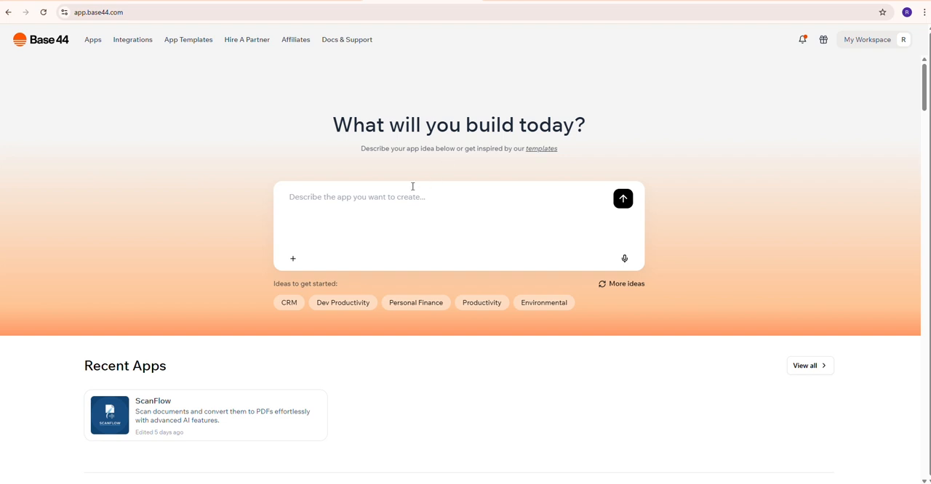
key("ctrl+v")
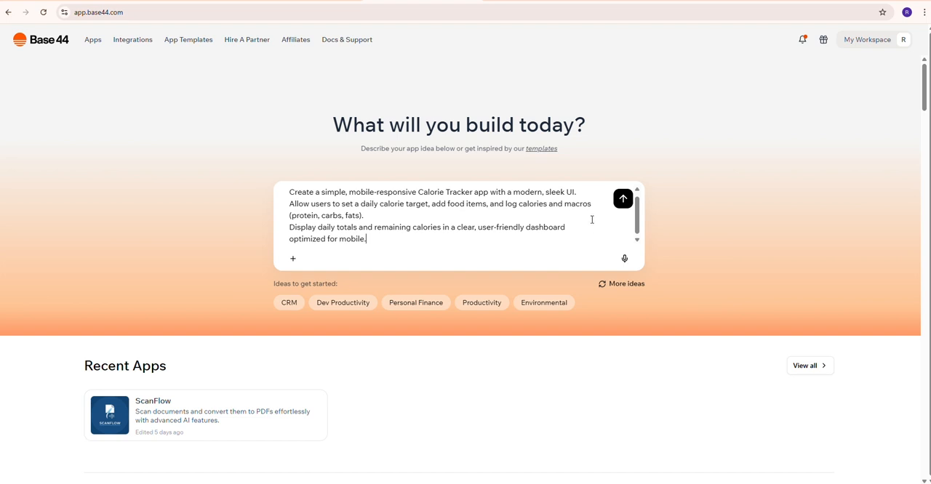
left_click(623, 199)
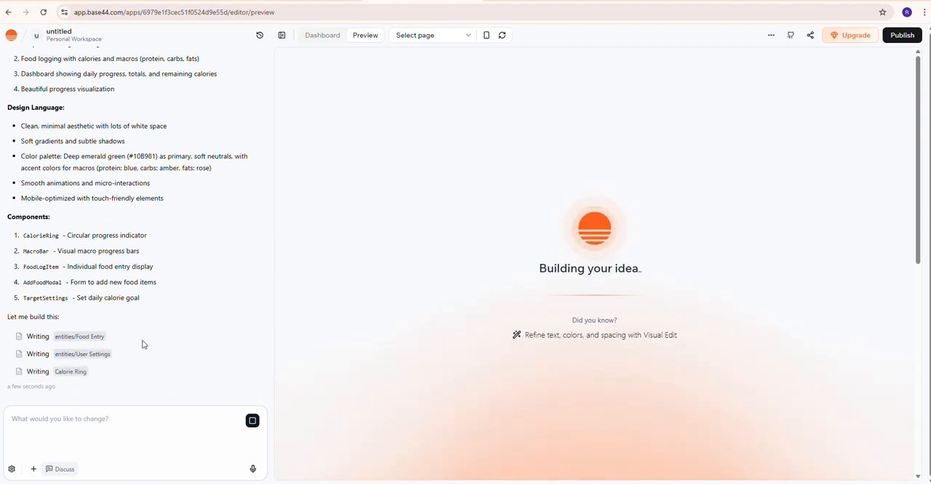
Step: Review the AI's build plan for the calorie tracker, from the key features down to the written files and summary
scroll(87, 216, "up", 4)
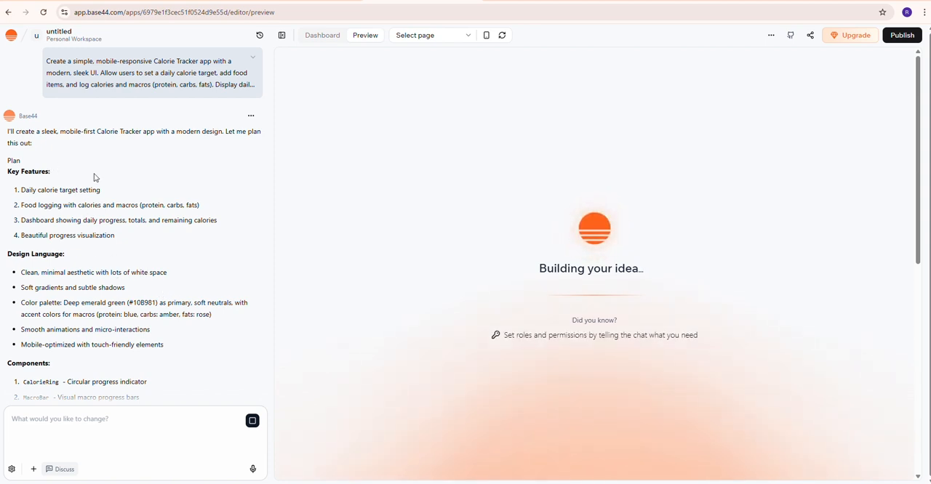
left_click_drag(16, 174, 111, 175)
left_click(131, 181)
scroll(191, 281, "down", 3)
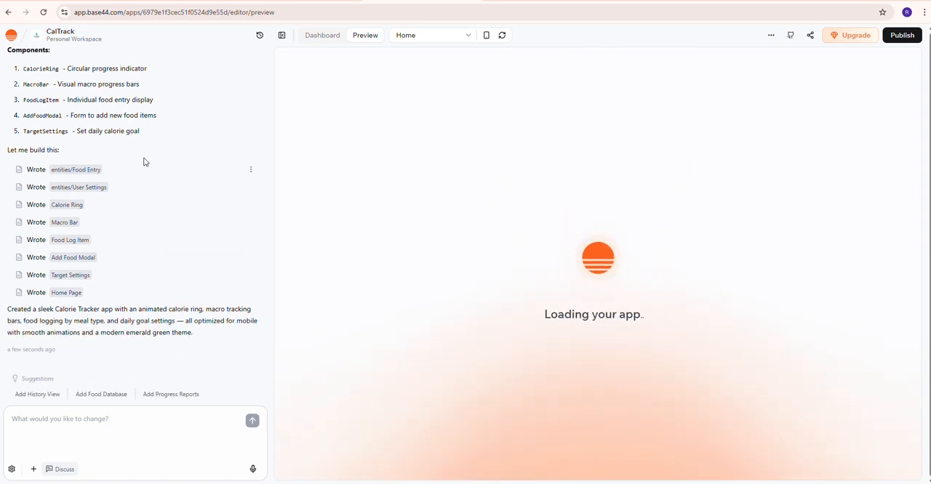
left_click_drag(143, 162, 143, 283)
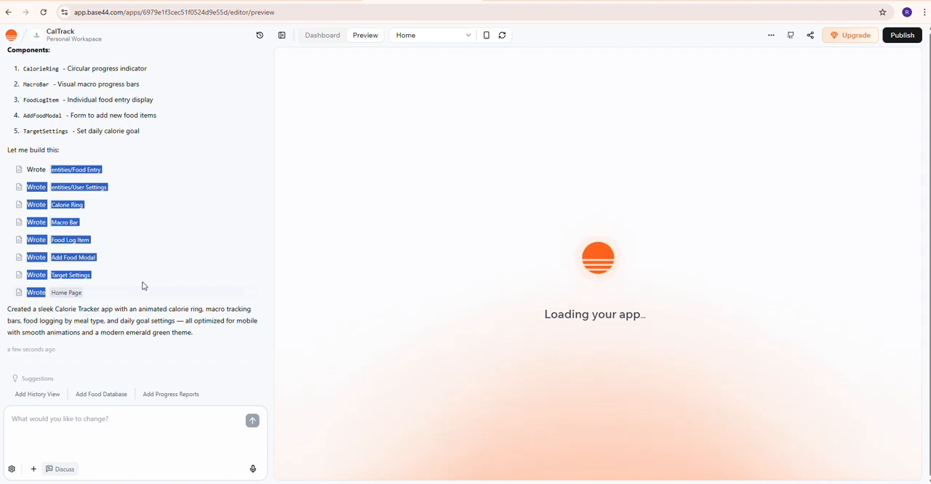
left_click(192, 280)
left_click(214, 343)
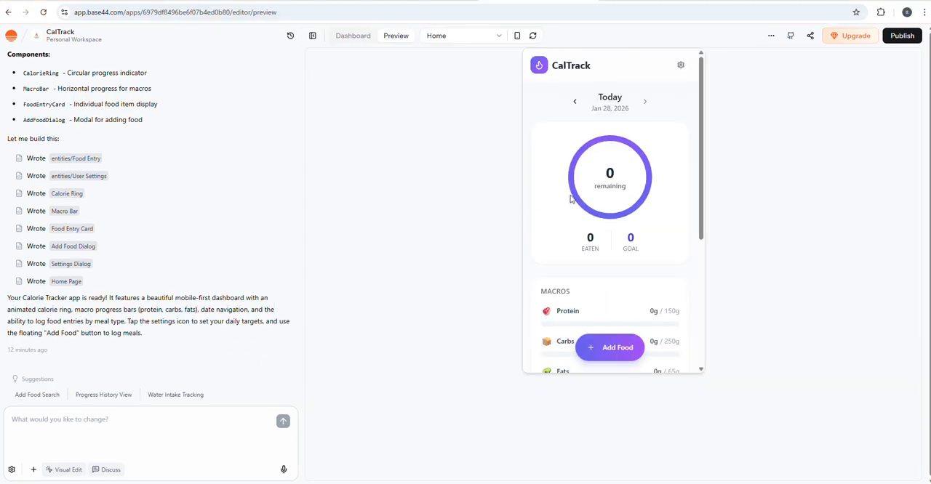
Step: Look over the CalTrack preview, open its Daily Targets settings, and close them without changes
scroll(636, 216, "down", 3)
scroll(636, 218, "up", 3)
left_click(680, 65)
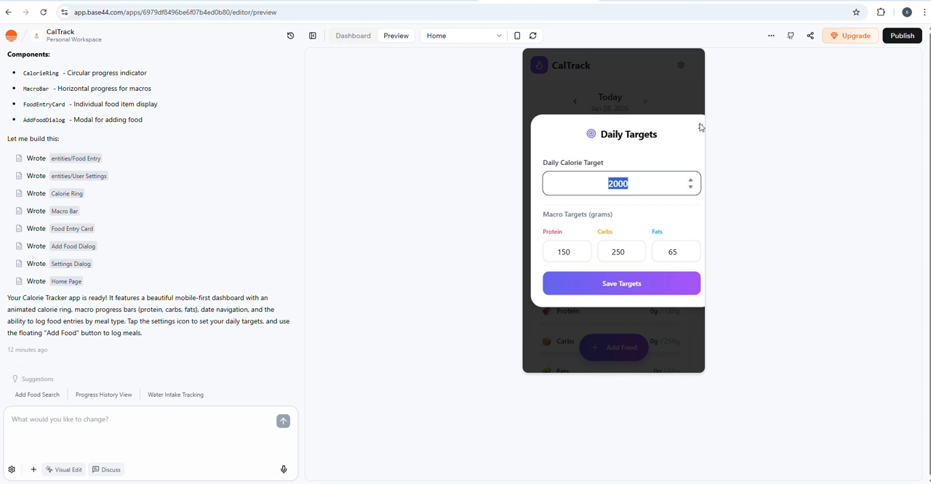
left_click(700, 127)
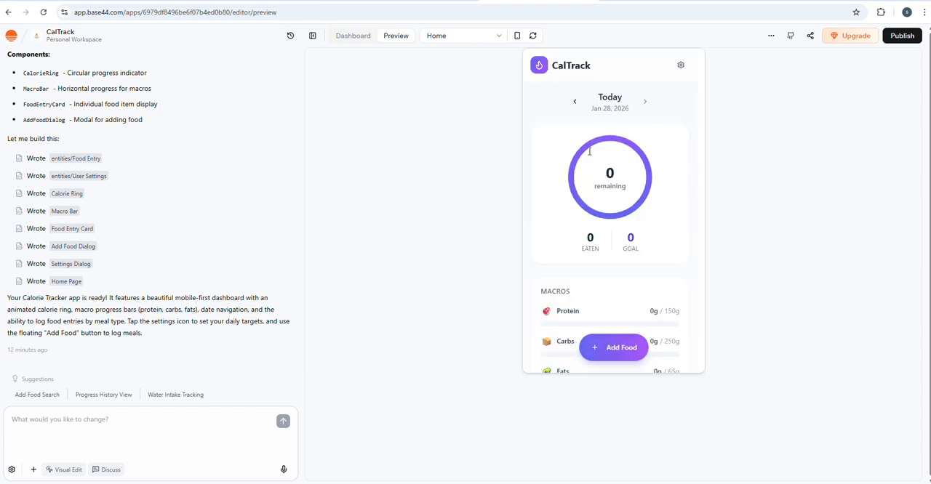
Step: Examine the calorie ring, the eaten and goal figures, the Protein, Carbs and Fats macros, and the food log in the preview
double_click(601, 250)
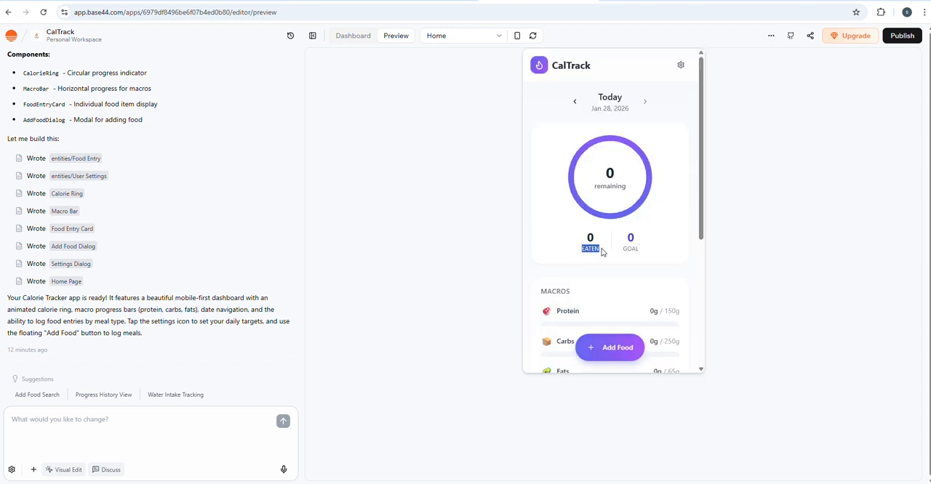
double_click(639, 250)
left_click(594, 189)
double_click(594, 189)
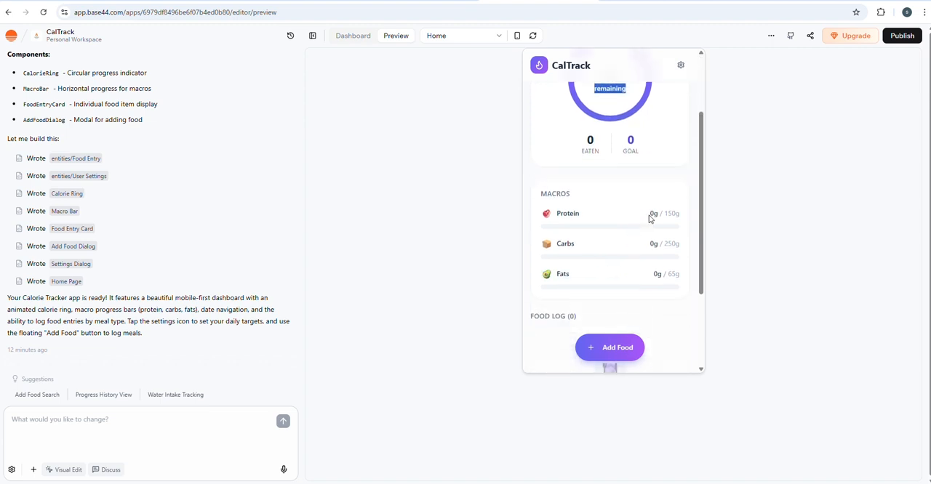
triple_click(571, 214)
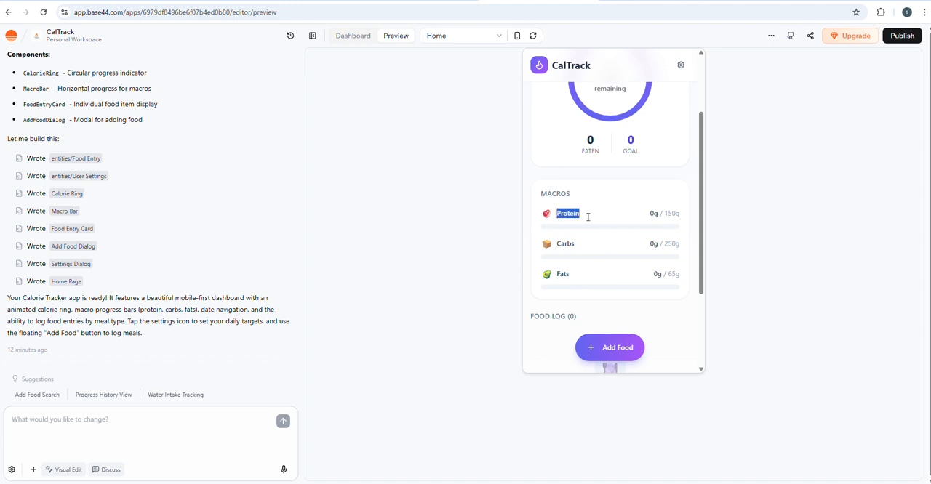
double_click(560, 243)
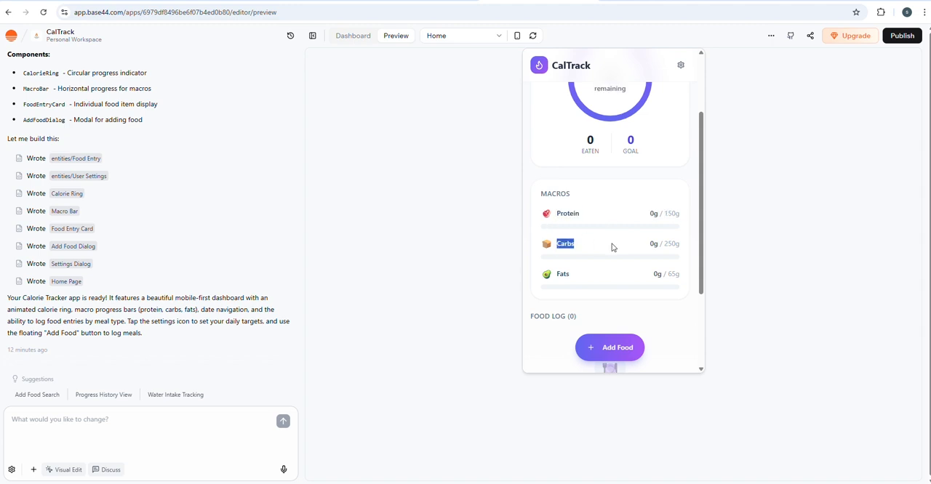
double_click(562, 274)
scroll(636, 291, "down", 1)
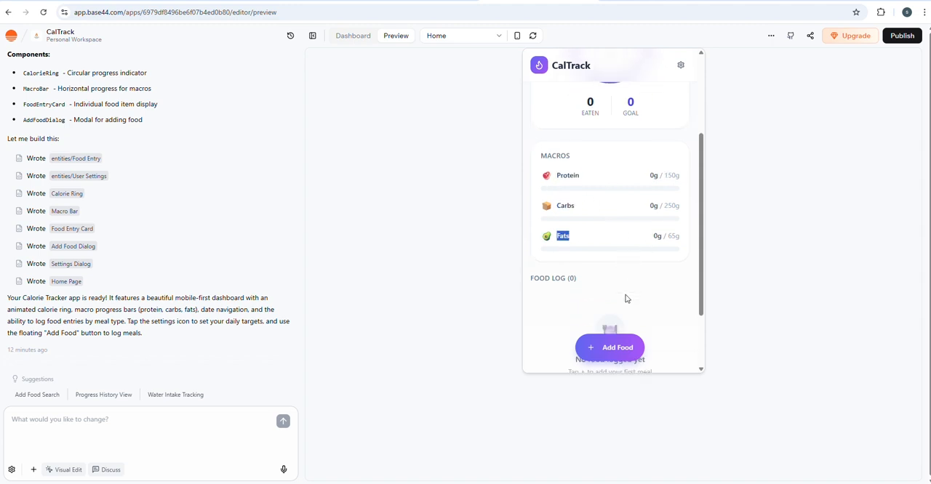
scroll(626, 298, "down", 1)
left_click_drag(525, 192, 598, 192)
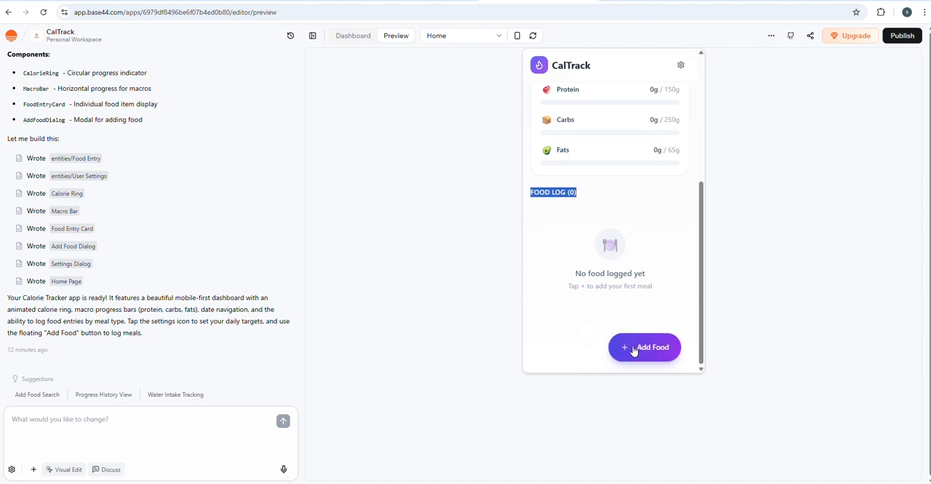
left_click(677, 235)
scroll(677, 235, "up", 3)
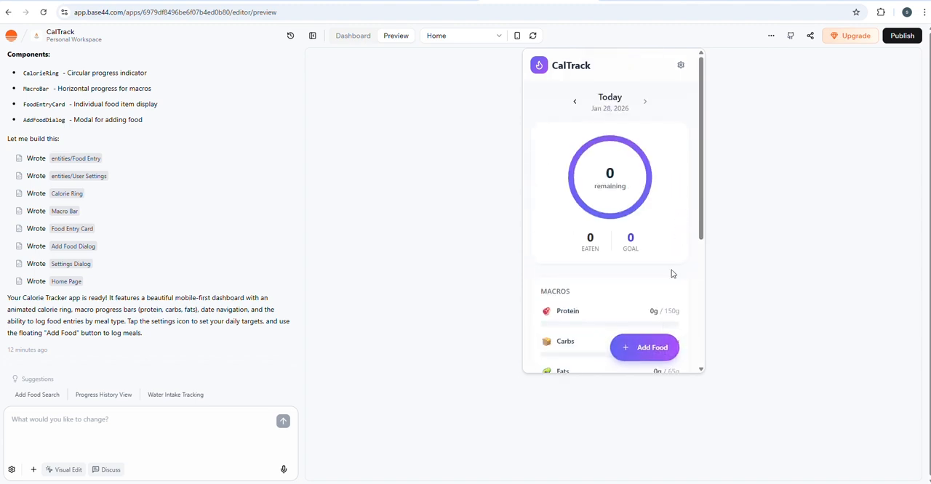
Step: Start a new food entry in the CalTrack preview, name it "Lunch" and set its meal type to Lunch
left_click(650, 347)
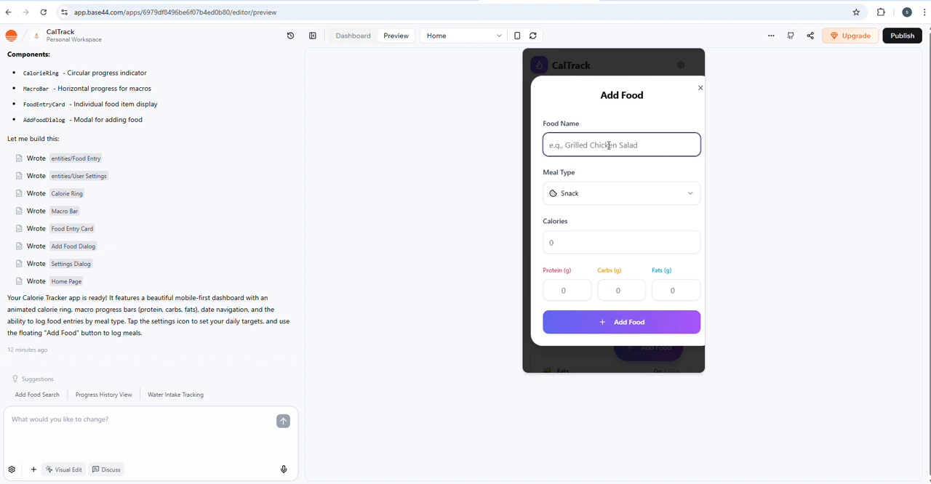
type("B")
key("BackSpace")
type("(")
left_click_drag(590, 144, 428, 144)
type("Lunch")
left_click(611, 203)
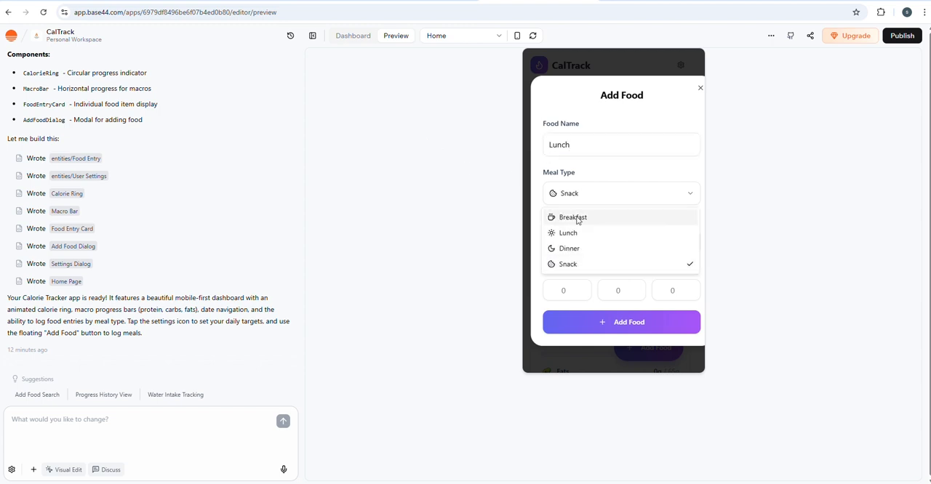
left_click(571, 237)
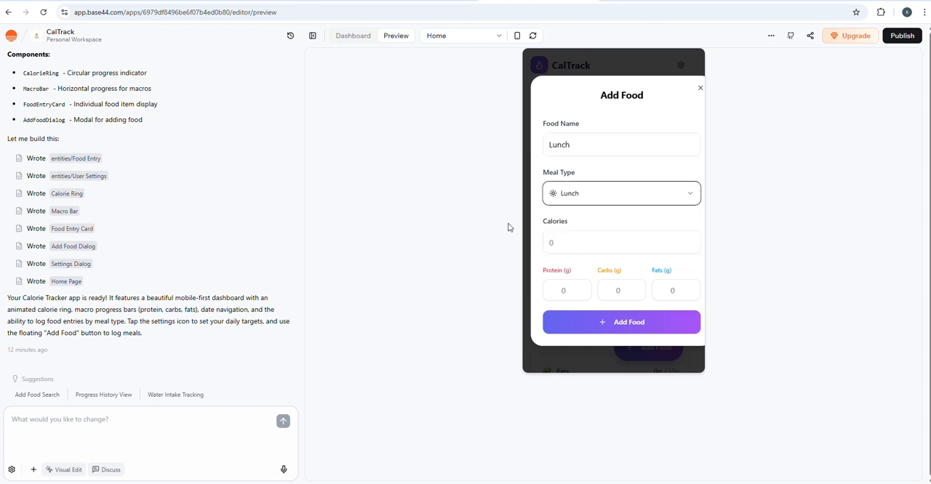
Step: Set the entry to 600 calories, 400 g protein, 100 g carbs and 100 g fats, and add it to the log
left_click(581, 245)
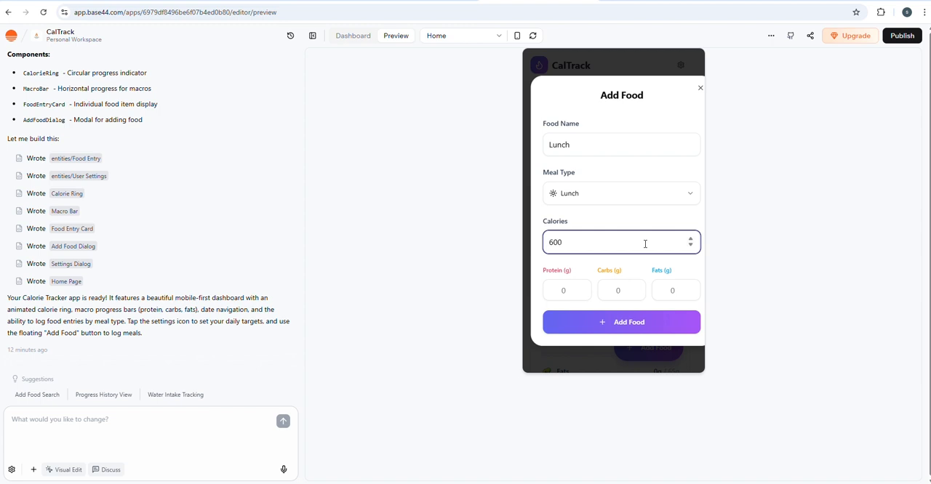
left_click(570, 287)
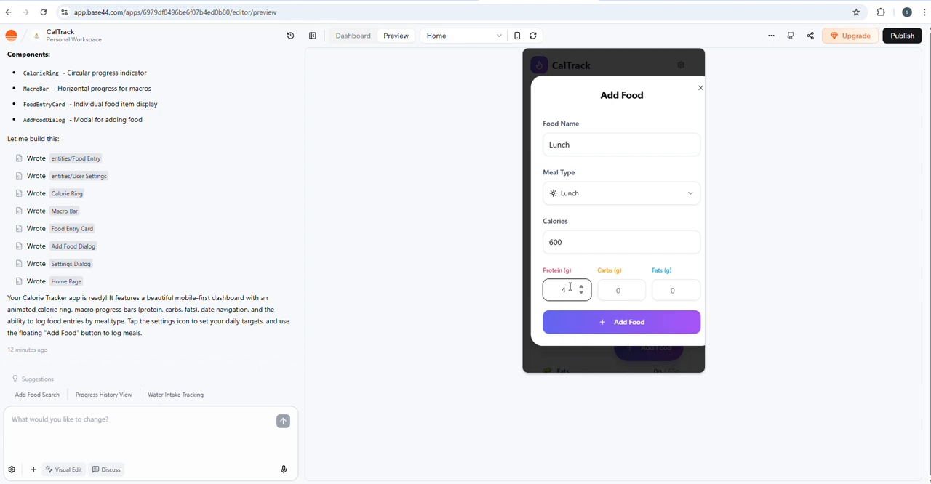
type("400")
left_click(616, 289)
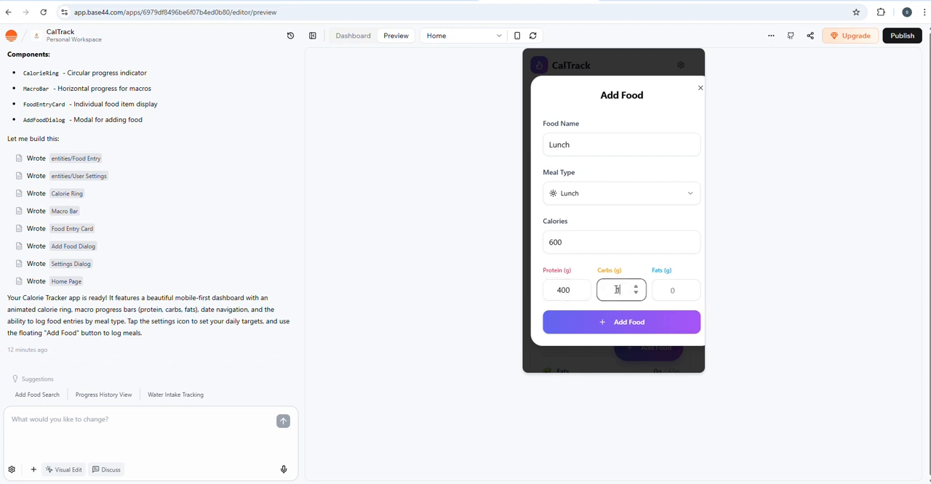
type("199")
key("BackSpace")
type("00")
left_click(688, 290)
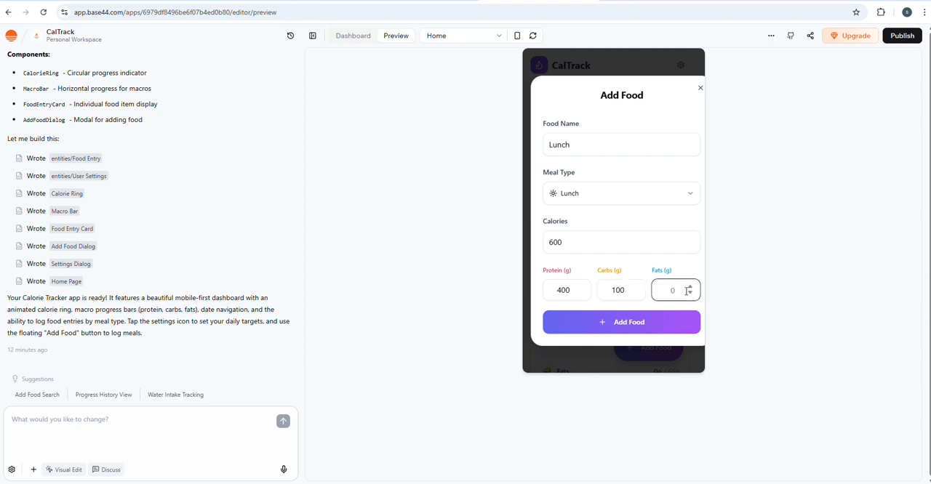
type("100")
left_click(644, 325)
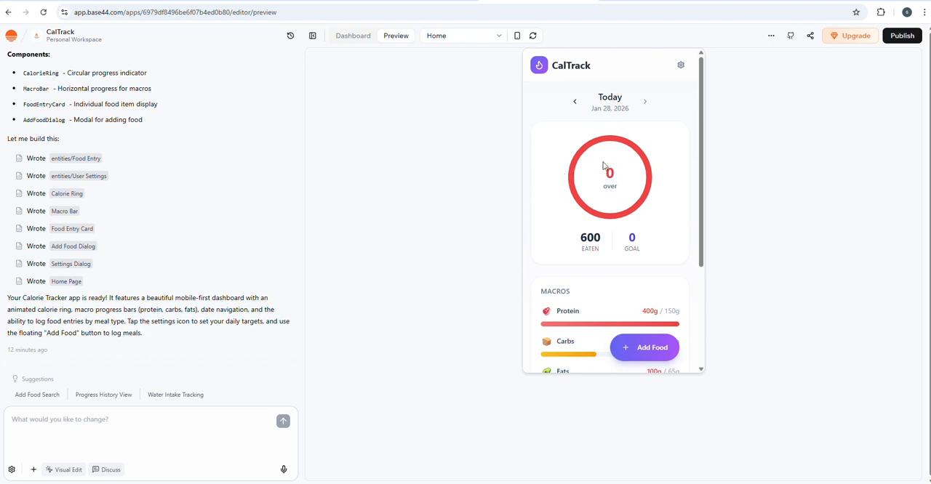
Step: Check how the lunch entry affects the calorie ring, eaten total, macro bars and food log
scroll(623, 191, "down", 2)
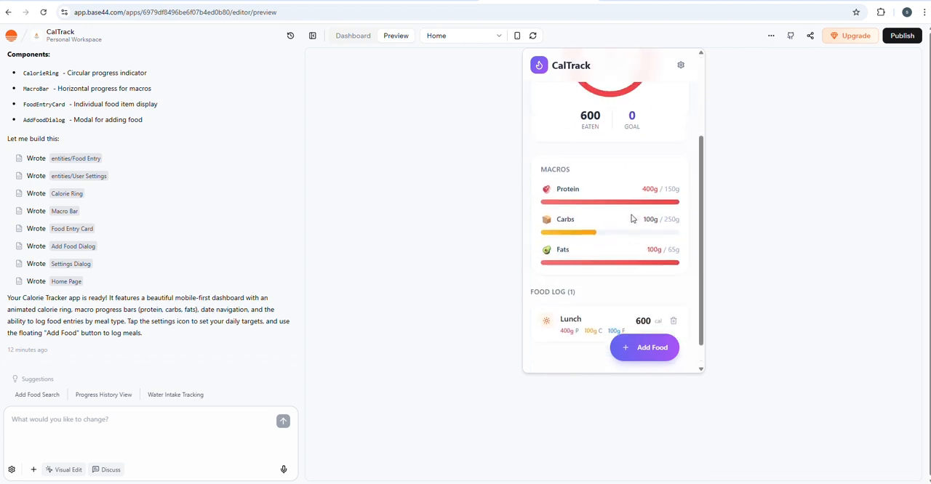
scroll(631, 215, "up", 2)
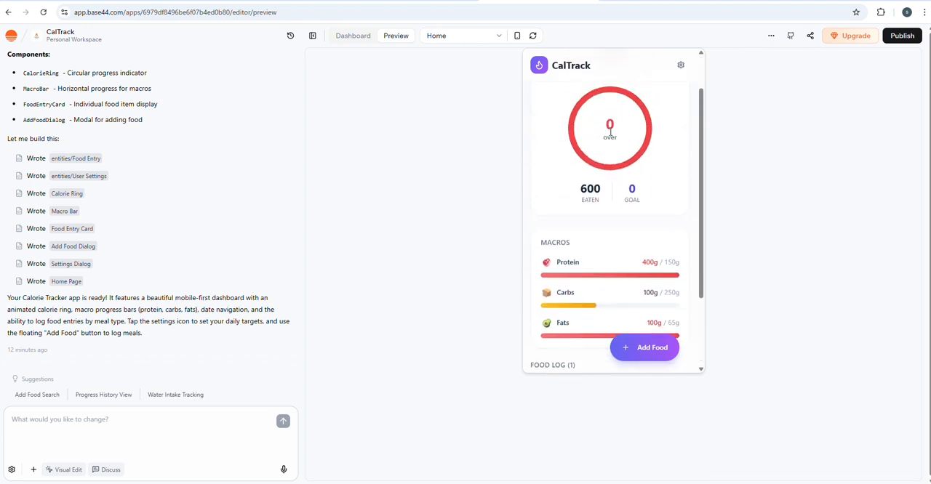
scroll(629, 156, "down", 2)
scroll(618, 200, "up", 3)
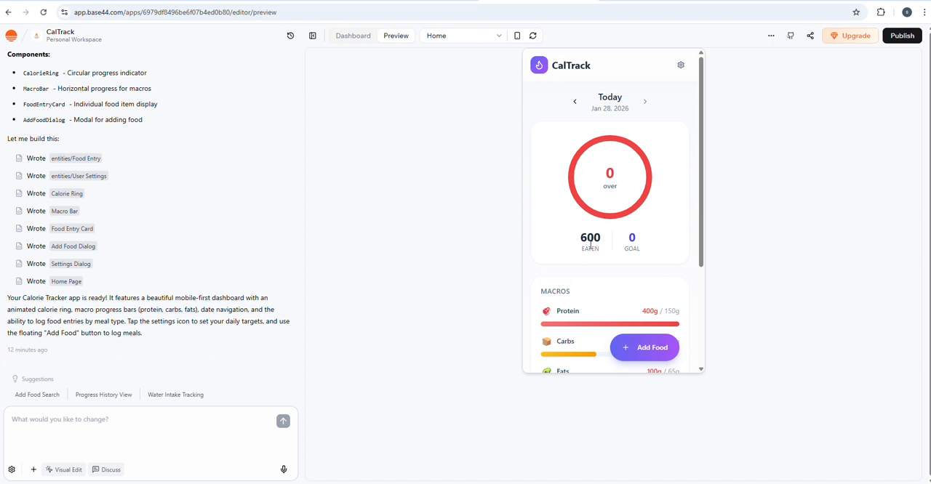
scroll(590, 247, "down", 2)
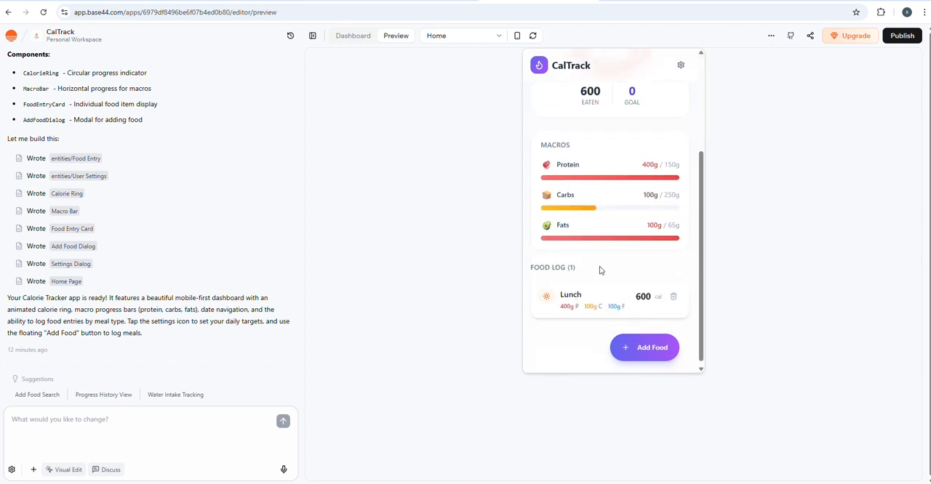
scroll(604, 218, "up", 2)
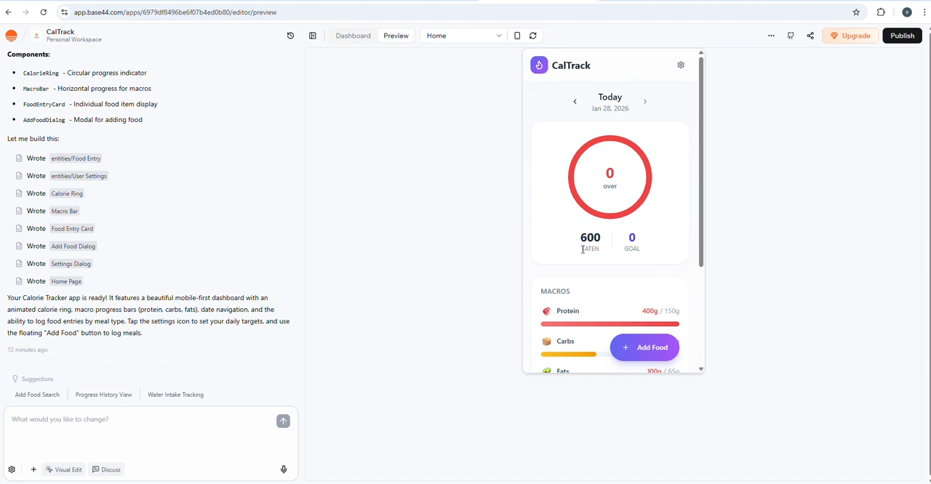
left_click_drag(583, 249, 600, 251)
left_click(676, 180)
Step: Start a new food entry in the CalTrack preview, name it "brekfast" and set its meal type to Breakfast
left_click(643, 352)
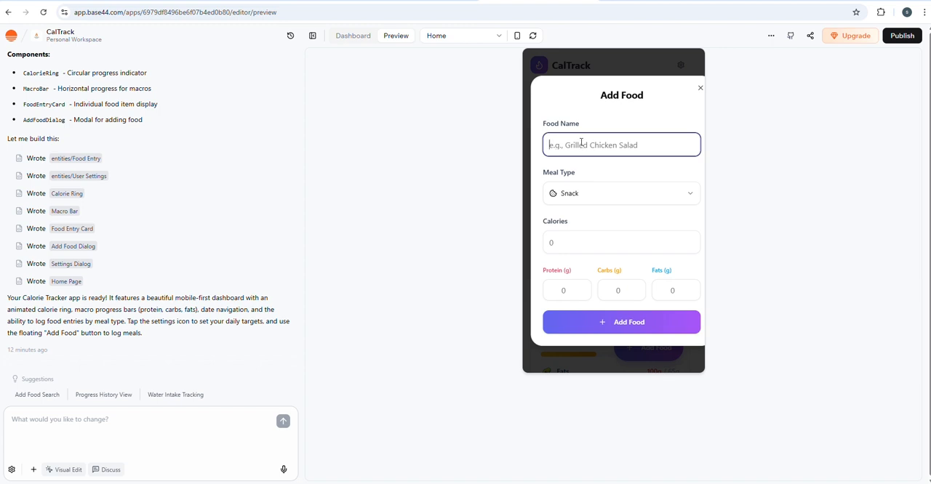
type("brekfast")
left_click(577, 192)
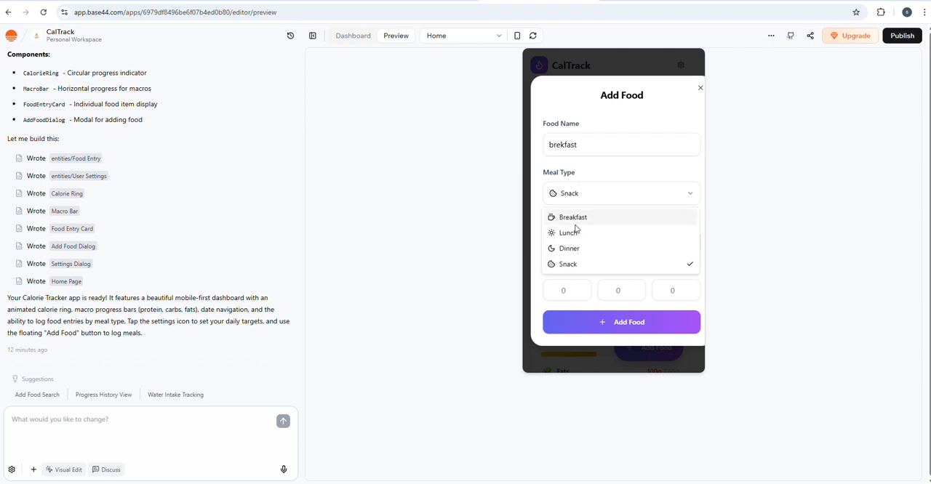
left_click(577, 218)
Step: Set the breakfast entry to 900 calories, 200 g protein, 100 g carbs and 100 g fats, and add it to the log
left_click(584, 240)
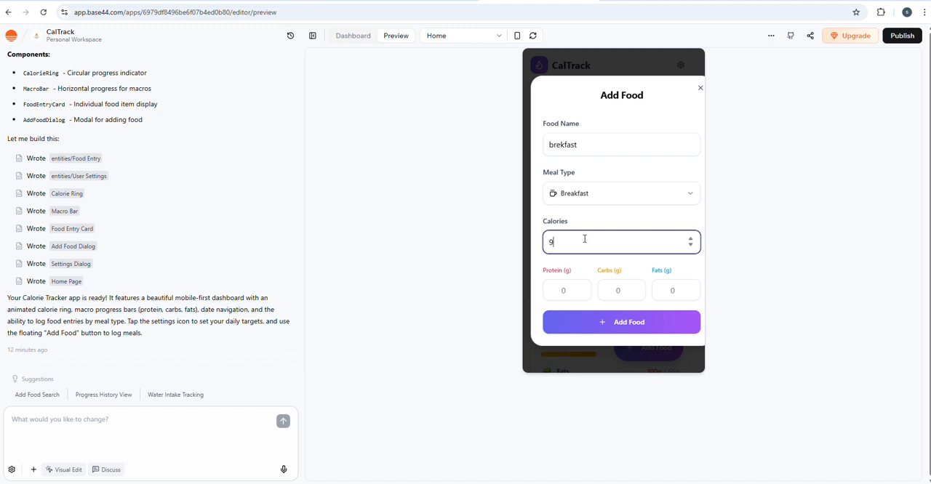
type("00")
left_click(562, 289)
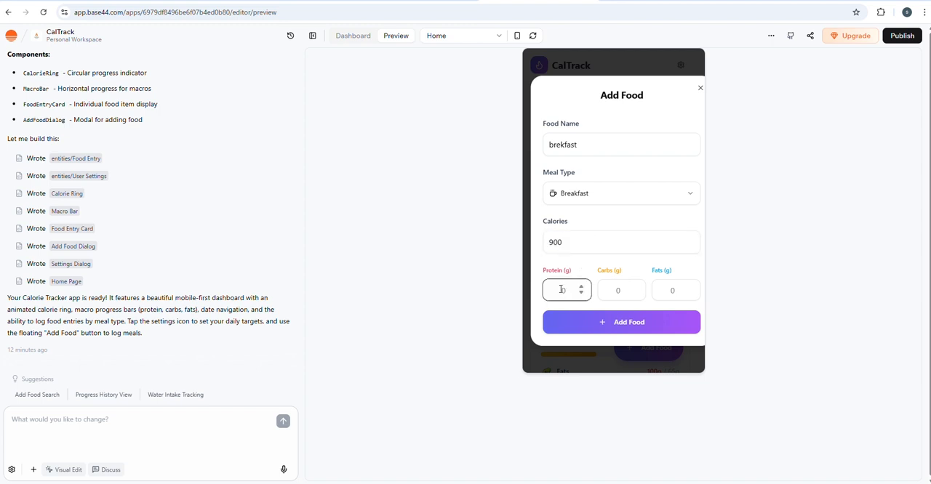
type("200")
left_click(607, 287)
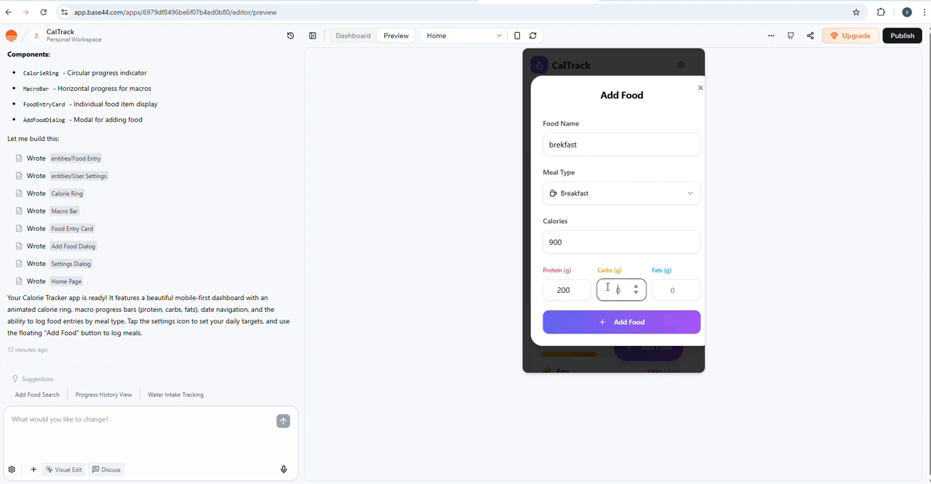
type("100")
left_click(672, 290)
type("100")
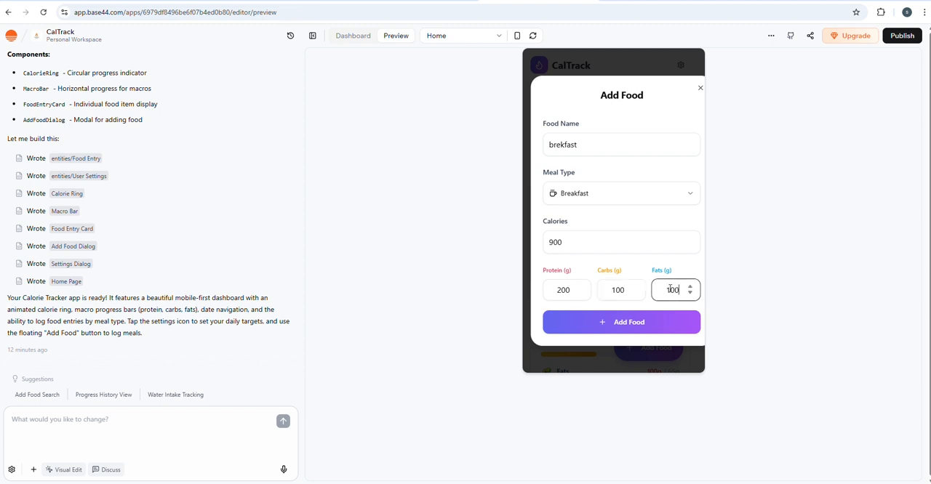
left_click(652, 324)
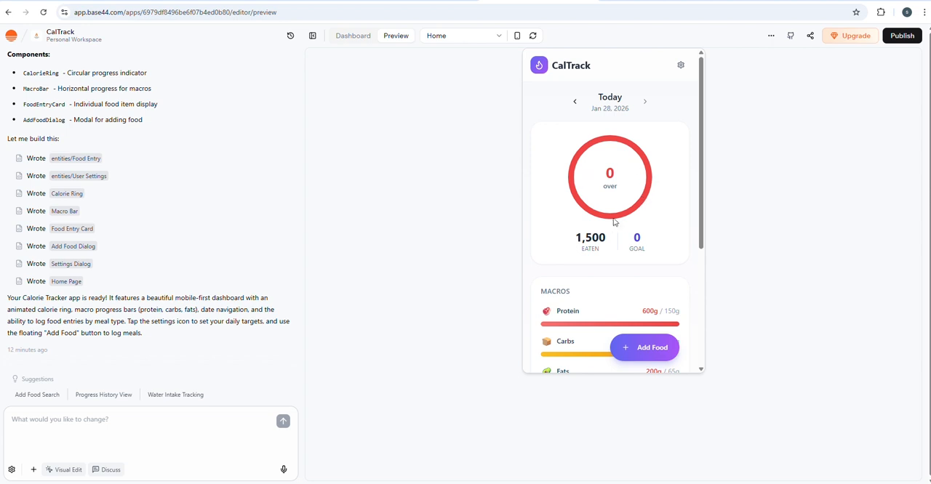
Step: Check the macro bars and the breakfast and lunch entries in the food log
scroll(626, 209, "down", 3)
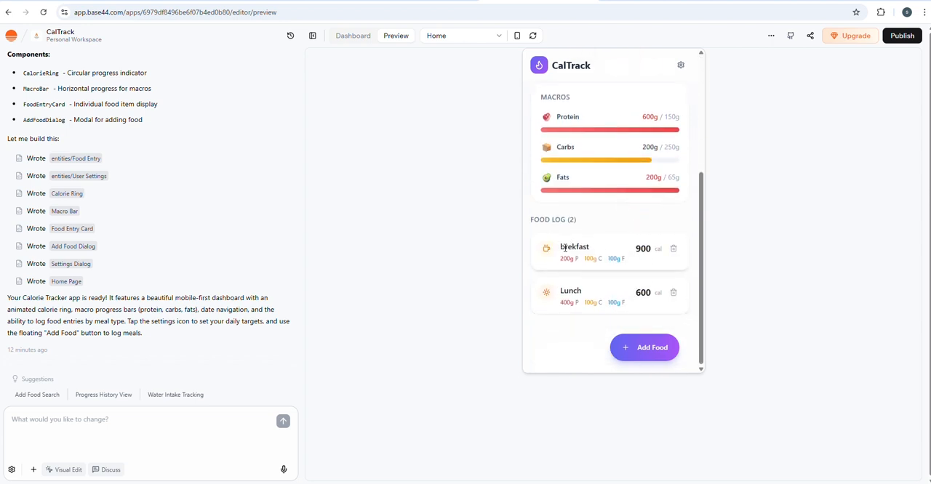
left_click_drag(561, 247, 623, 247)
left_click_drag(561, 291, 594, 289)
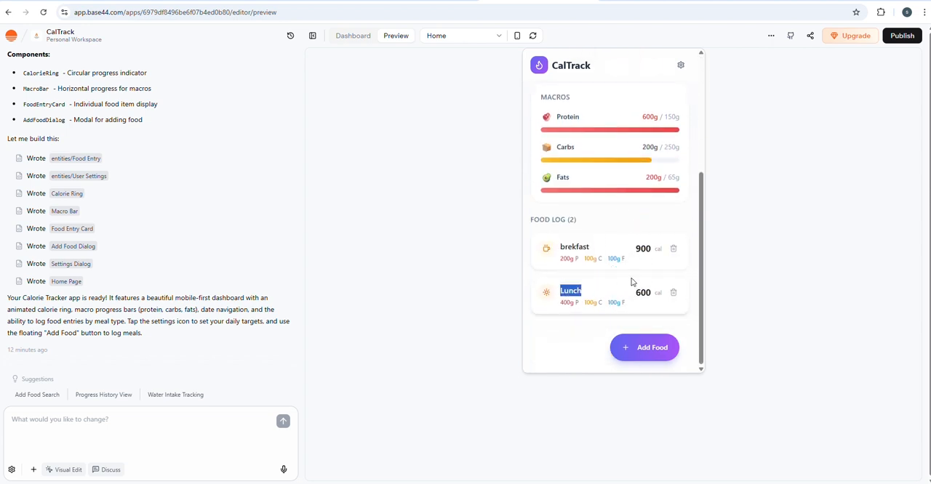
Step: Set the daily calorie target to 4000 in the preview's Daily Targets settings and save the targets
scroll(630, 280, "up", 5)
left_click(681, 65)
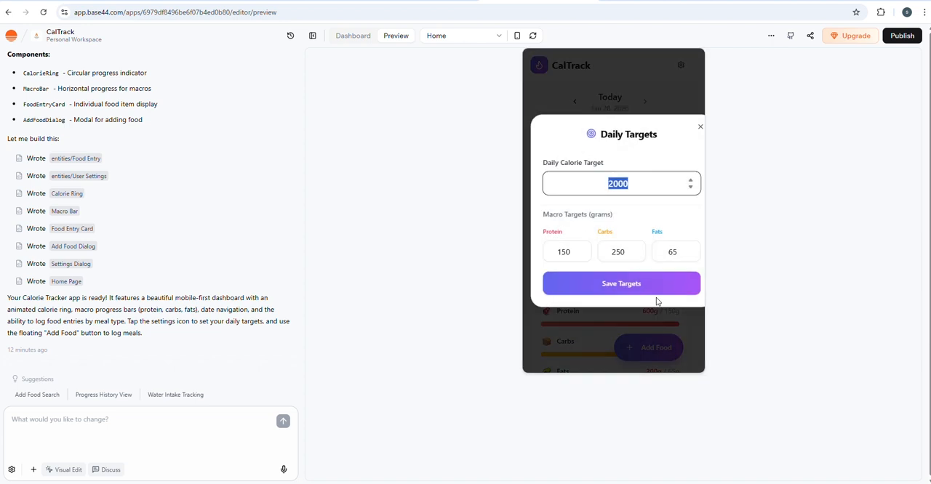
left_click(577, 170)
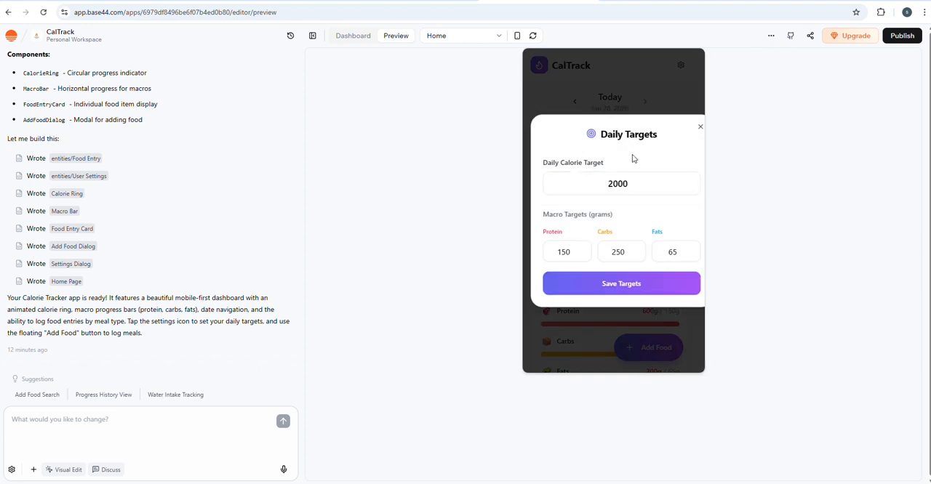
left_click_drag(657, 134, 602, 135)
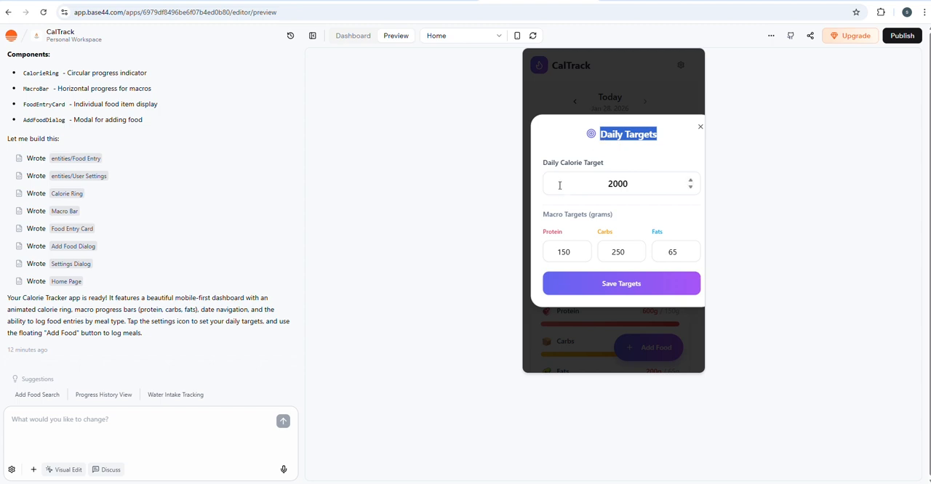
left_click_drag(589, 183, 662, 182)
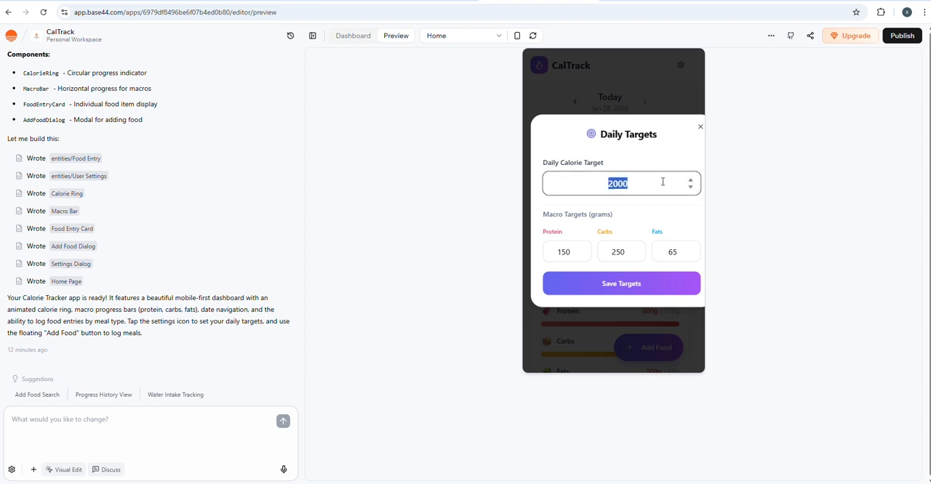
type("4000")
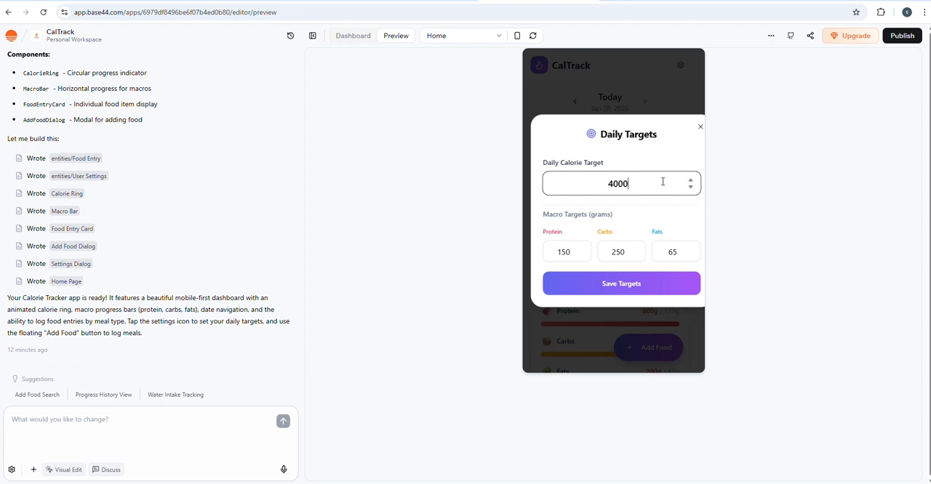
left_click(649, 288)
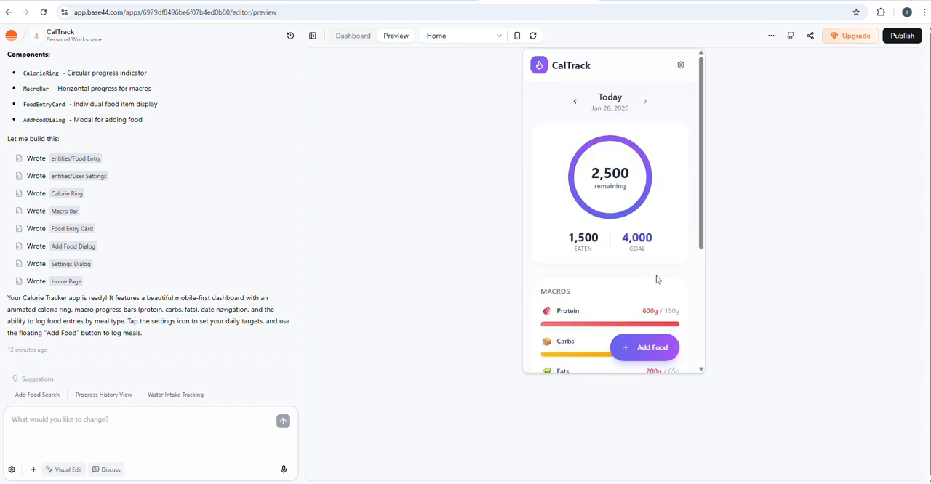
Step: Compare the goal and eaten figures with the calories of the breakfast and lunch entries in the food log
left_click_drag(613, 243, 653, 244)
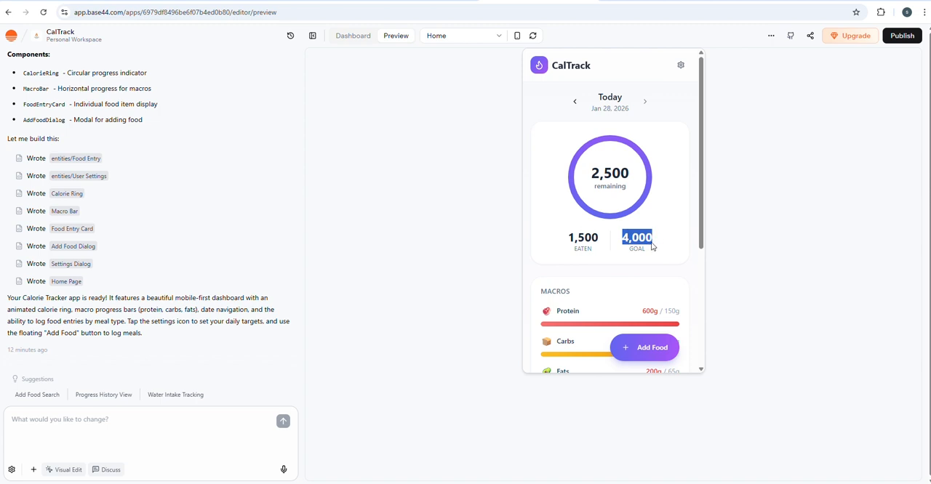
left_click_drag(565, 233, 608, 245)
left_click(607, 245)
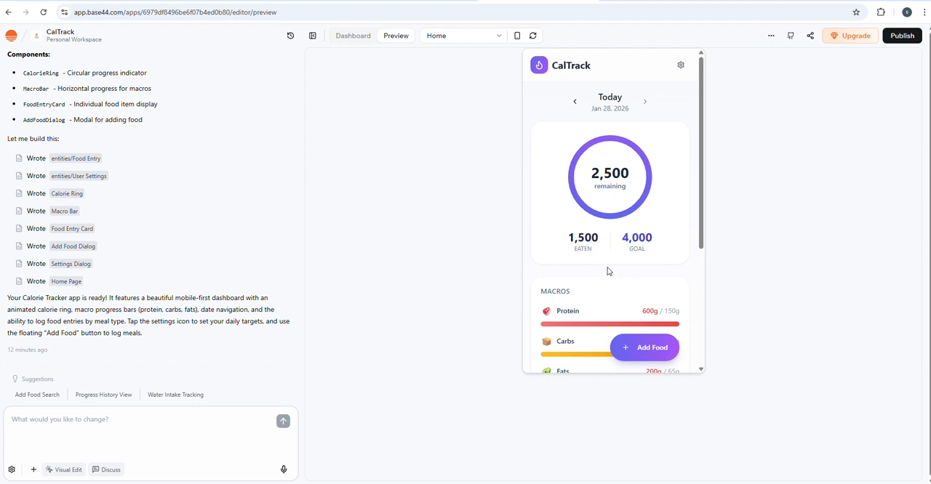
scroll(618, 247, "down", 3)
scroll(601, 353, "down", 2)
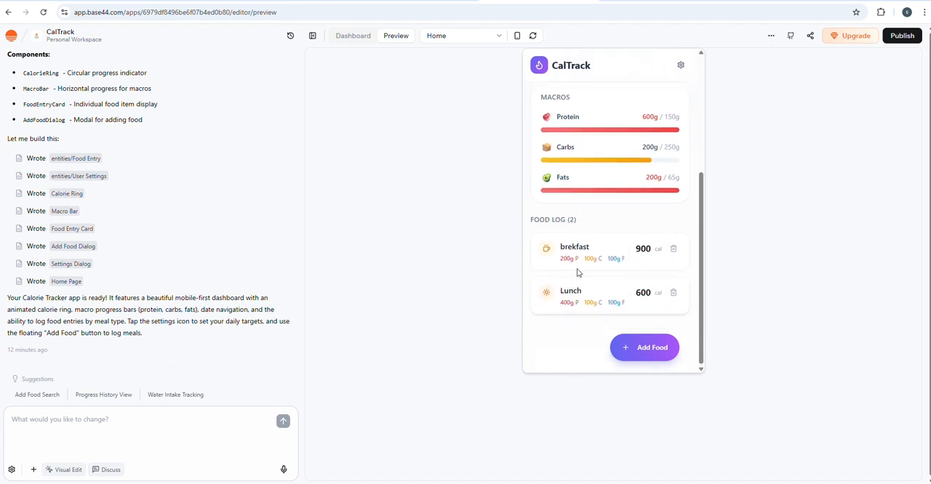
double_click(638, 252)
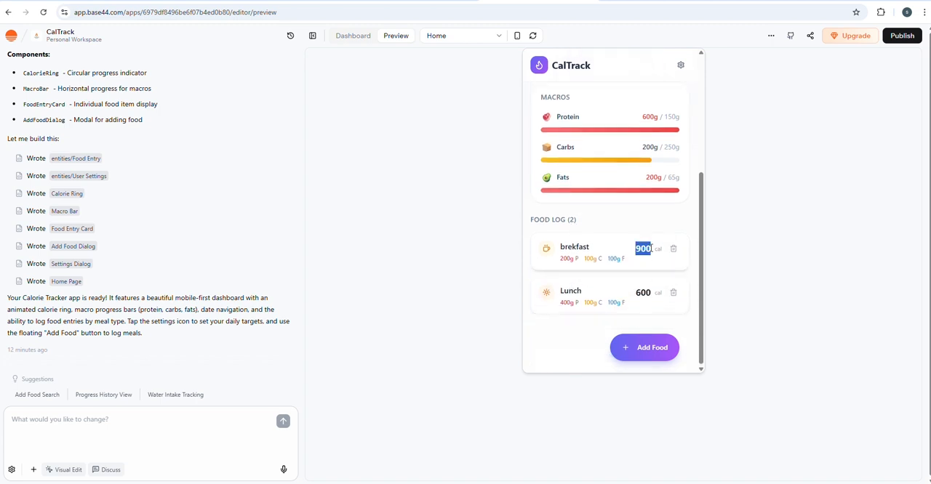
left_click_drag(640, 292, 646, 292)
Step: Look at the previous day's calorie summary and food log, and return to today's date
scroll(643, 292, "up", 3)
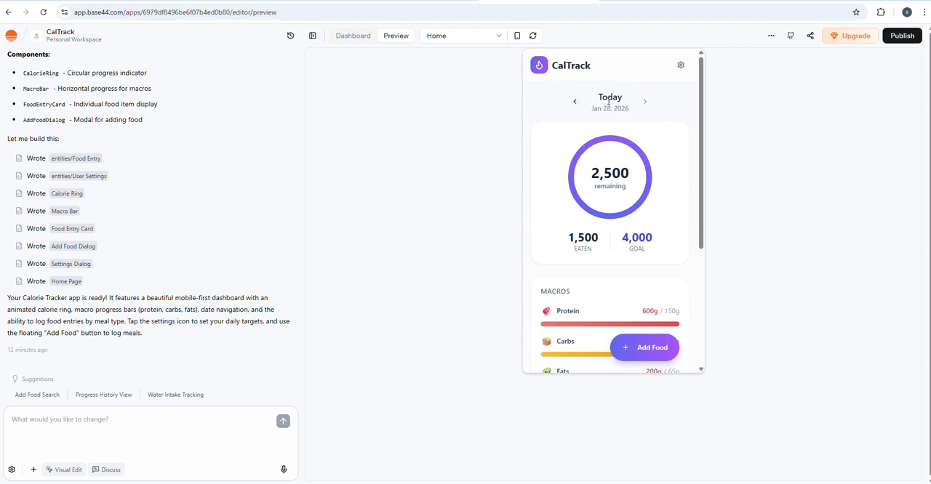
left_click(575, 102)
left_click(644, 101)
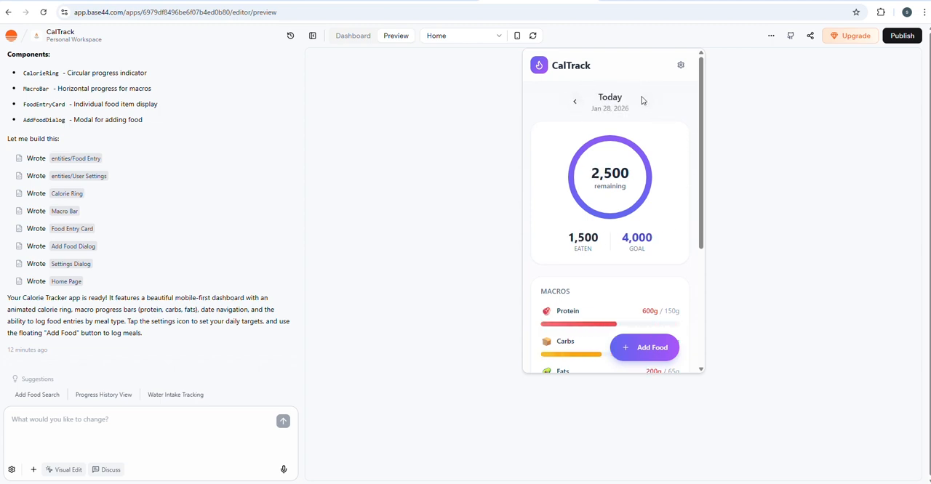
left_click(576, 104)
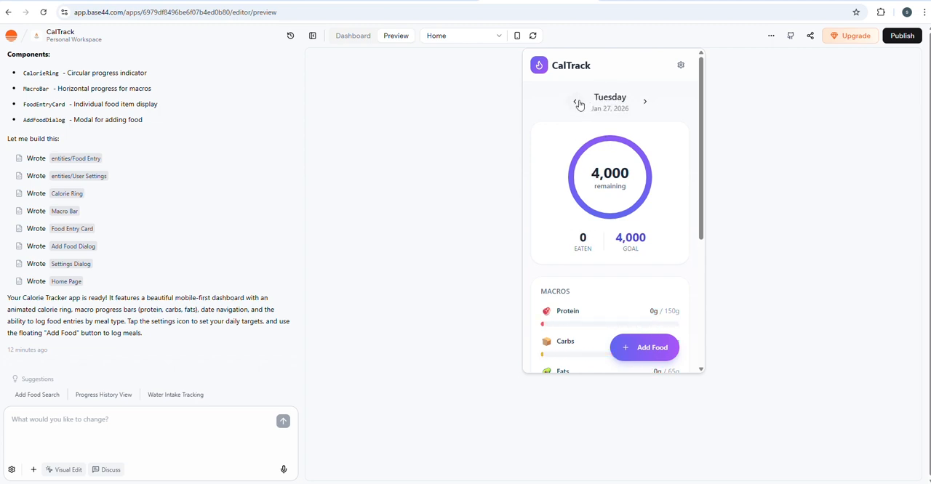
scroll(660, 212, "down", 2)
scroll(644, 208, "up", 2)
left_click(644, 102)
Step: Review today's calorie ring, macro bars and food log across the whole preview page
scroll(607, 193, "down", 2)
scroll(607, 192, "down", 1)
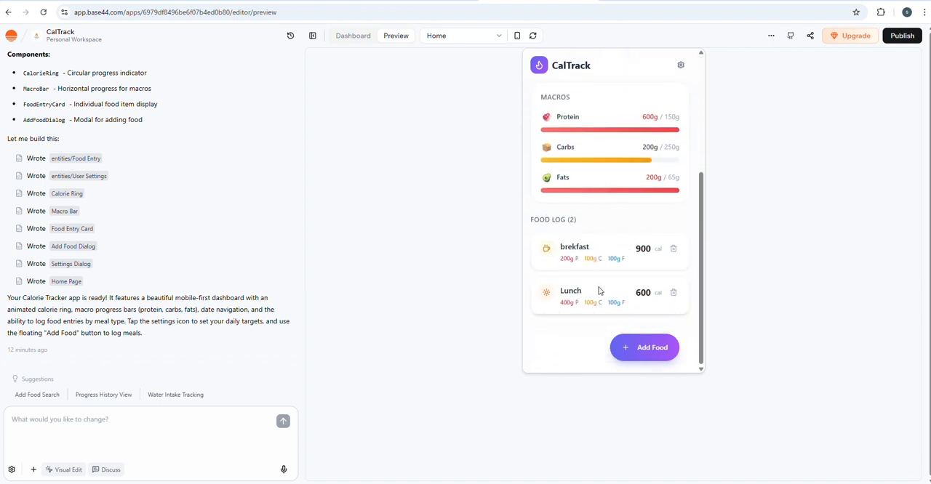
scroll(623, 251, "up", 3)
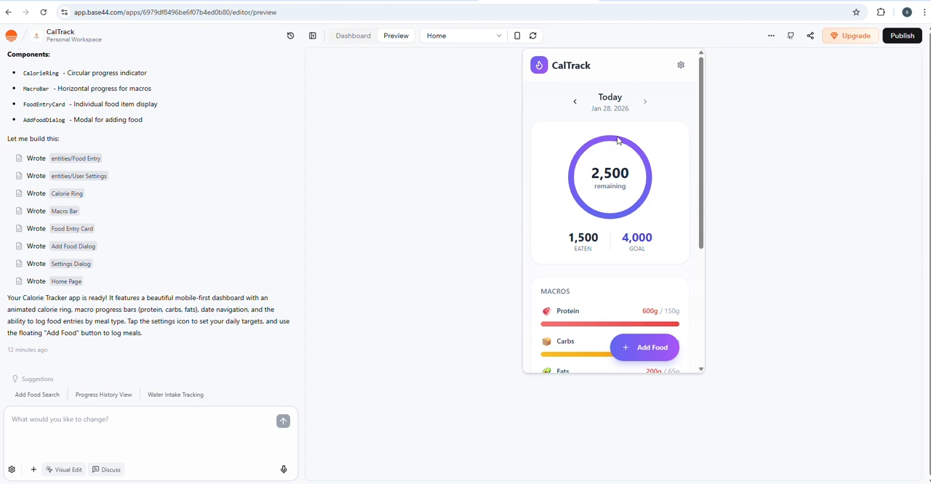
scroll(625, 254, "down", 3)
scroll(649, 280, "up", 3)
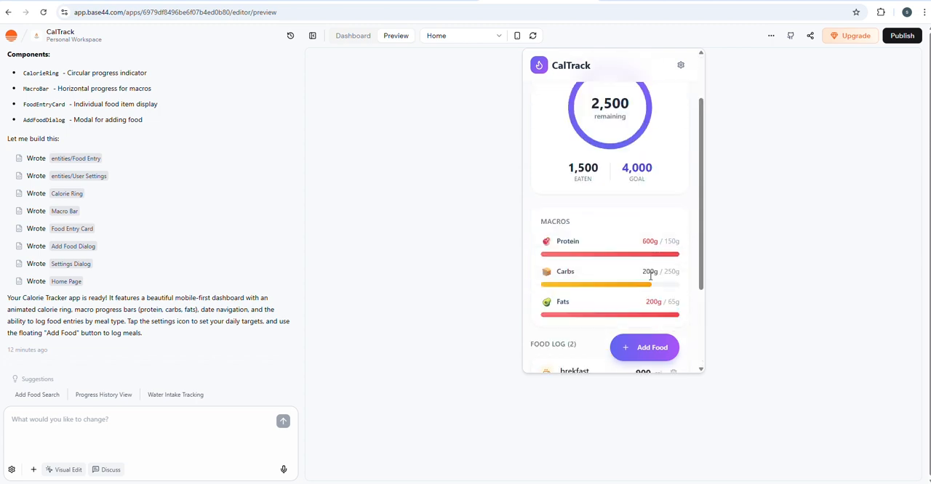
scroll(601, 253, "down", 2)
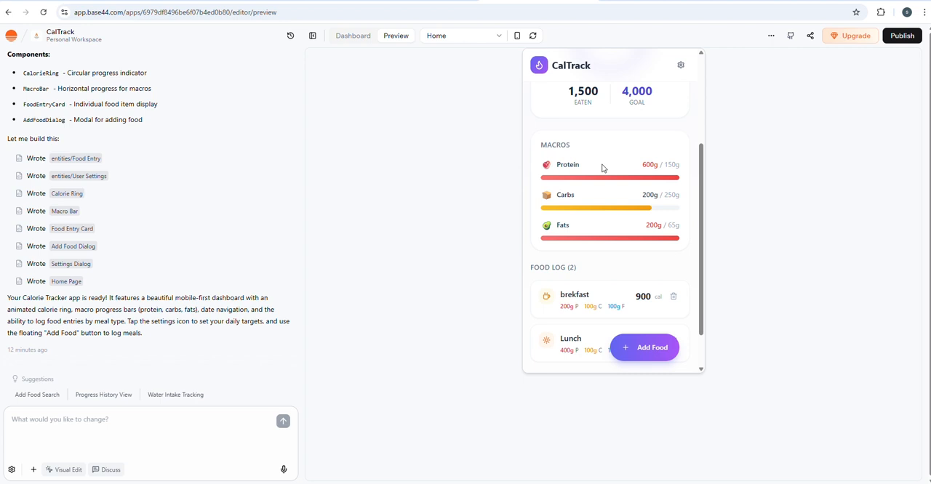
scroll(603, 167, "up", 2)
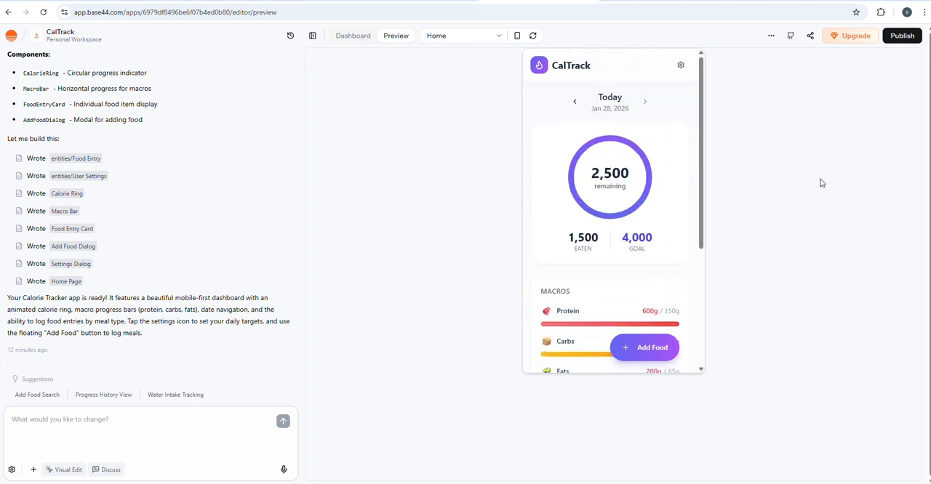
Step: Open the app's code files from the dashboard and look through the Home page code and component list
left_click(372, 40)
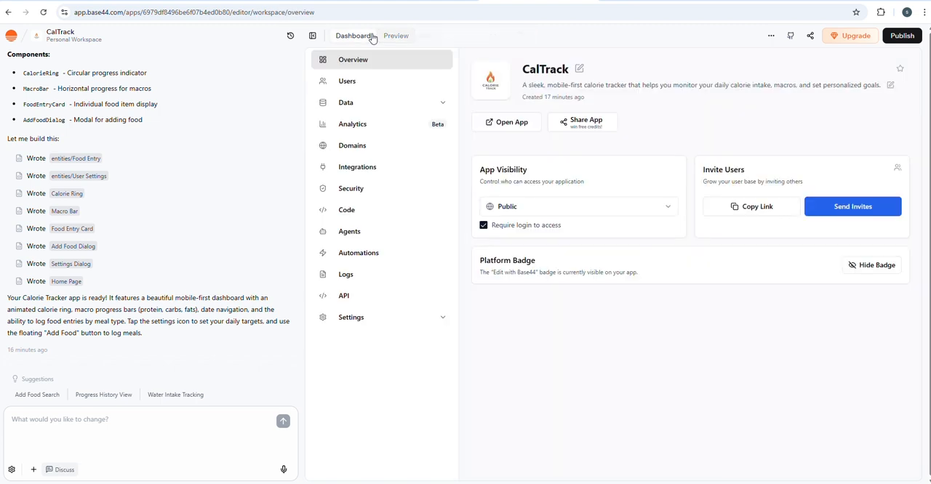
left_click(349, 210)
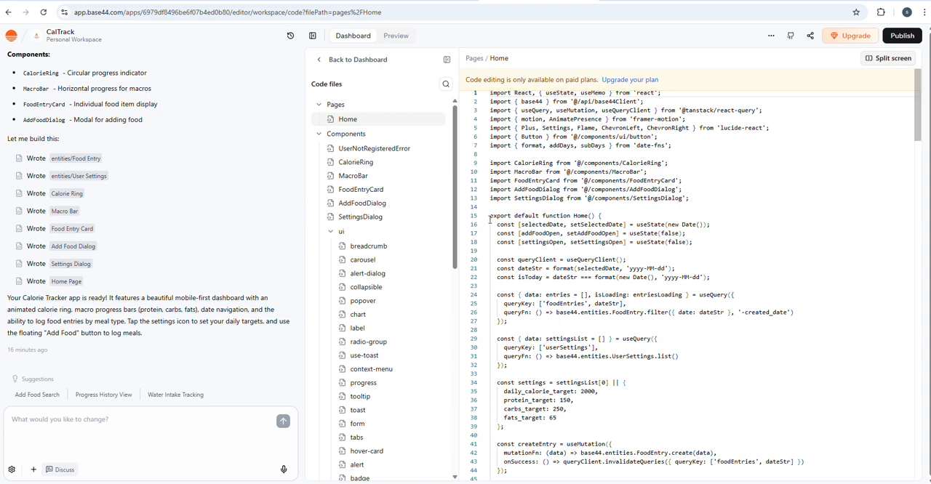
scroll(520, 248, "down", 3)
scroll(339, 164, "down", 4)
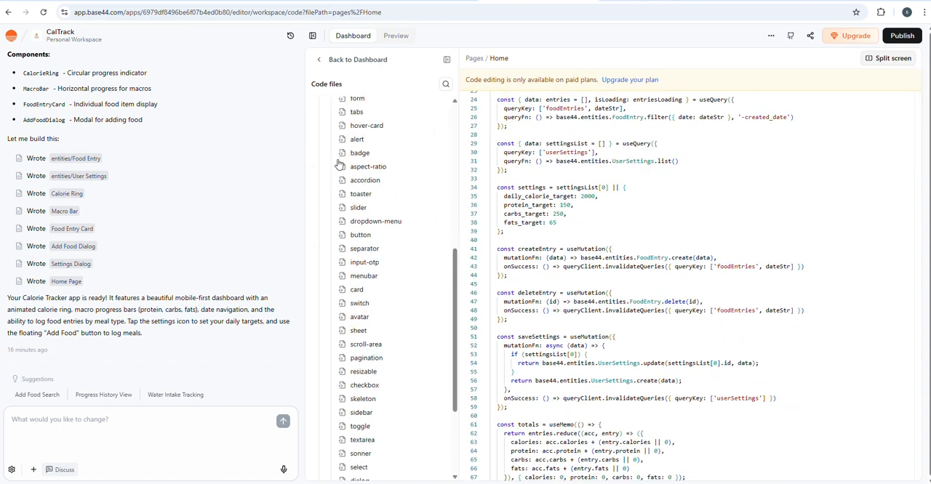
scroll(339, 164, "up", 5)
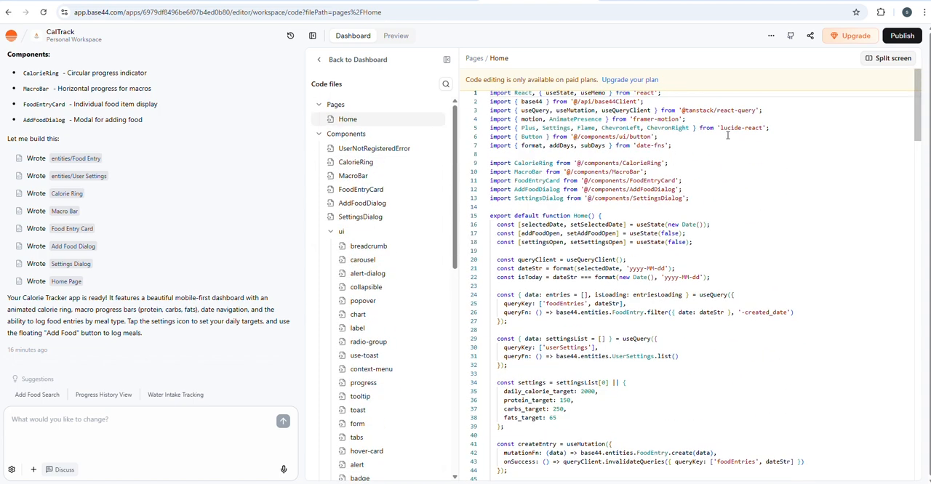
Step: Try to export the project as a ZIP file and dismiss the export dialog
left_click(771, 34)
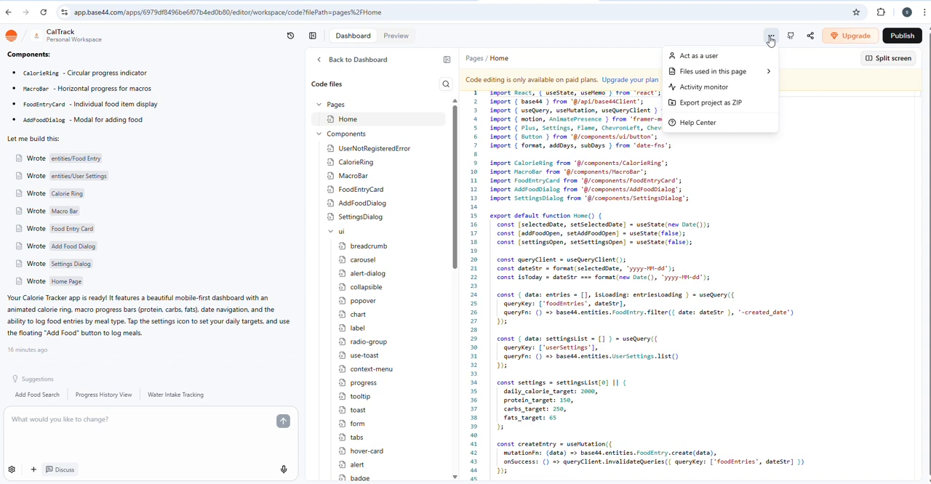
left_click(711, 104)
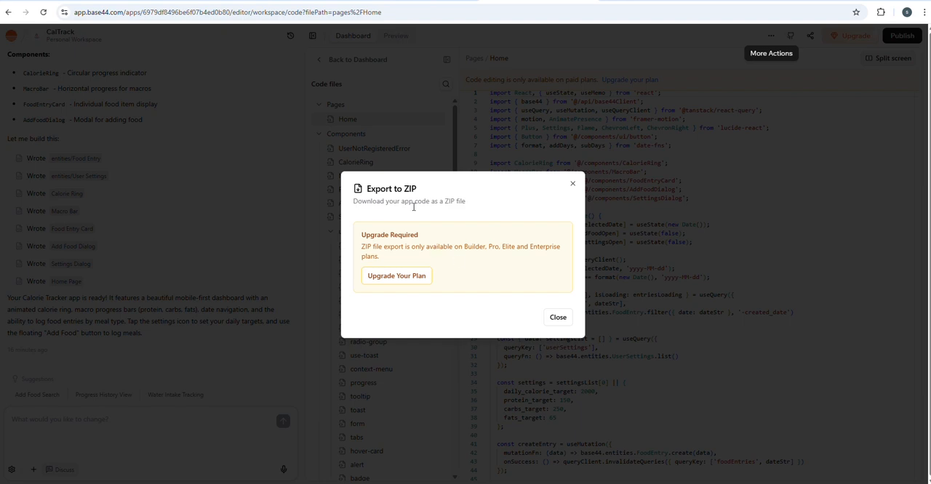
left_click(572, 184)
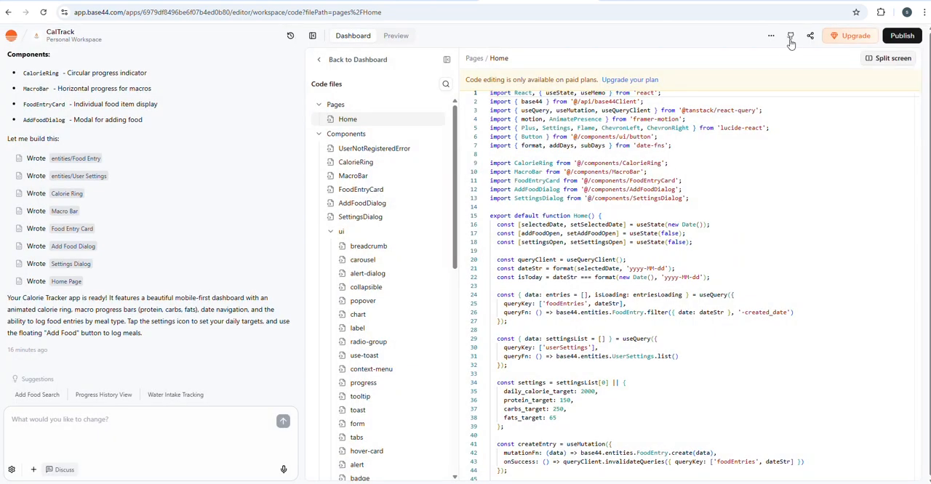
left_click_drag(602, 136, 828, 342)
left_click(657, 189)
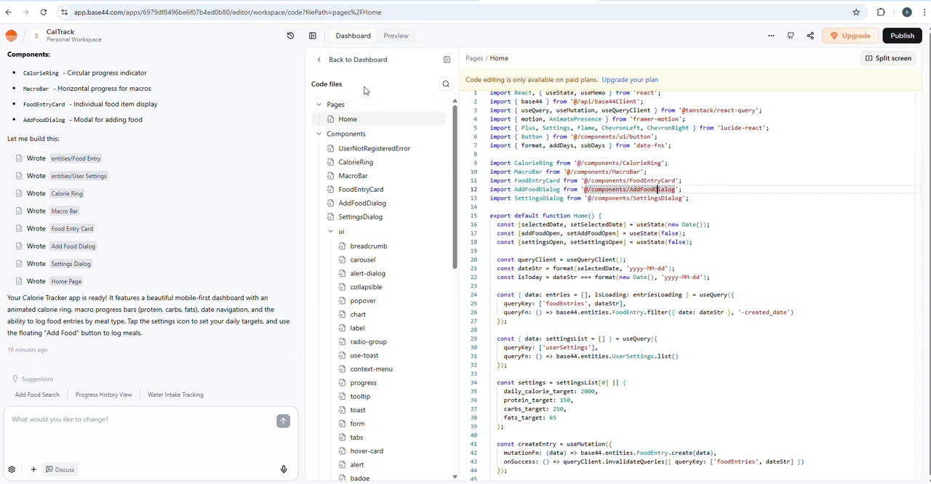
Step: Return to the app preview, publish CalTrack with public access, and copy its public link
left_click(391, 37)
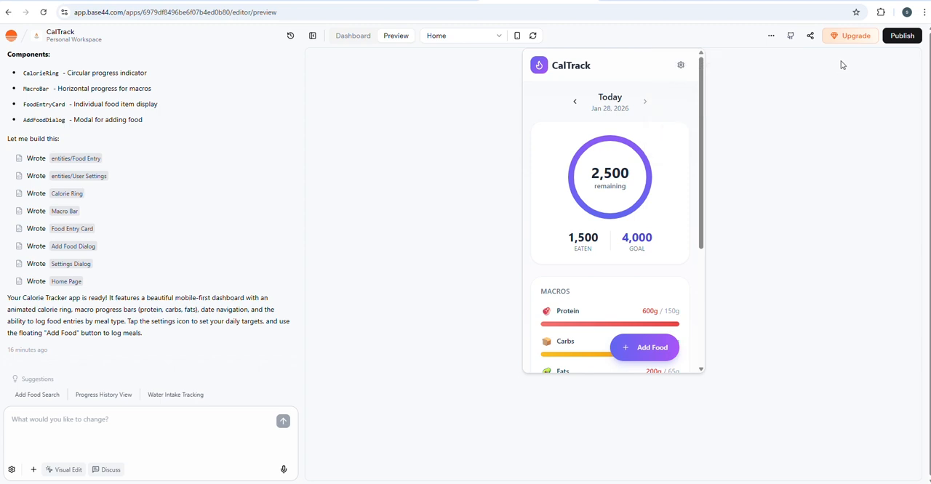
left_click(903, 39)
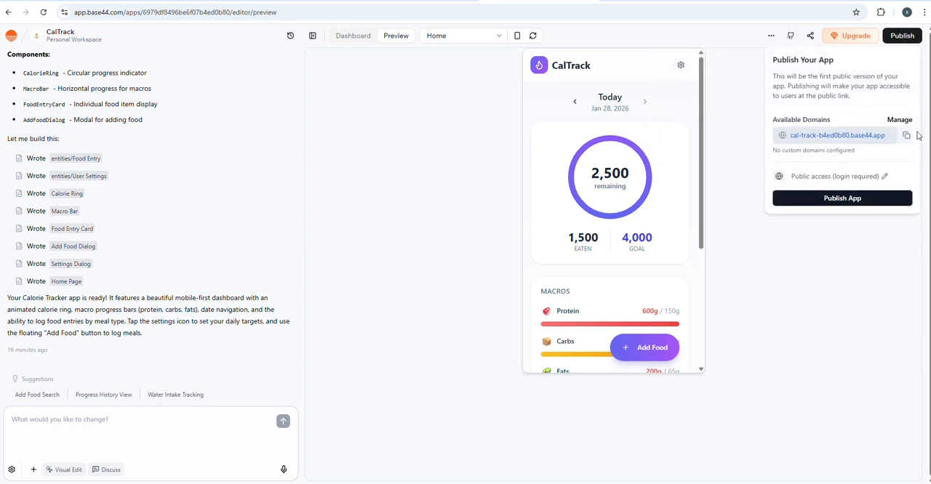
mouse_move(896, 36)
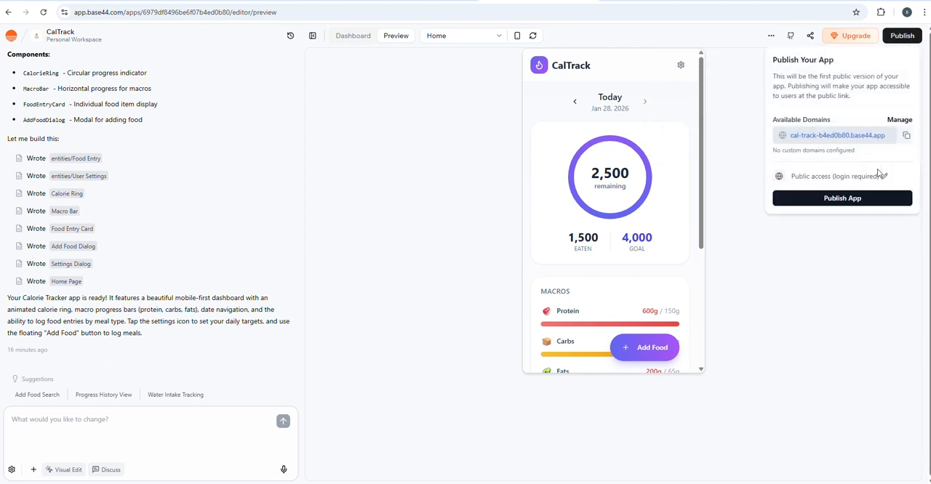
left_click(831, 198)
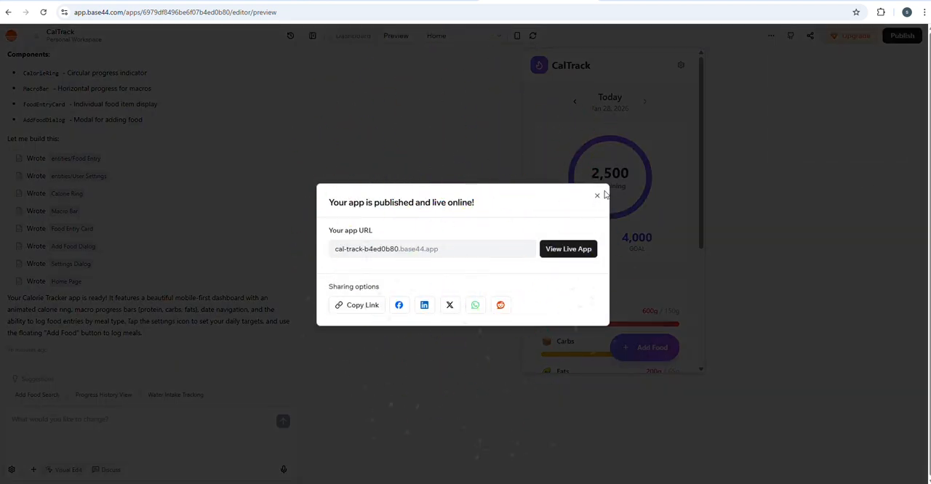
left_click(598, 198)
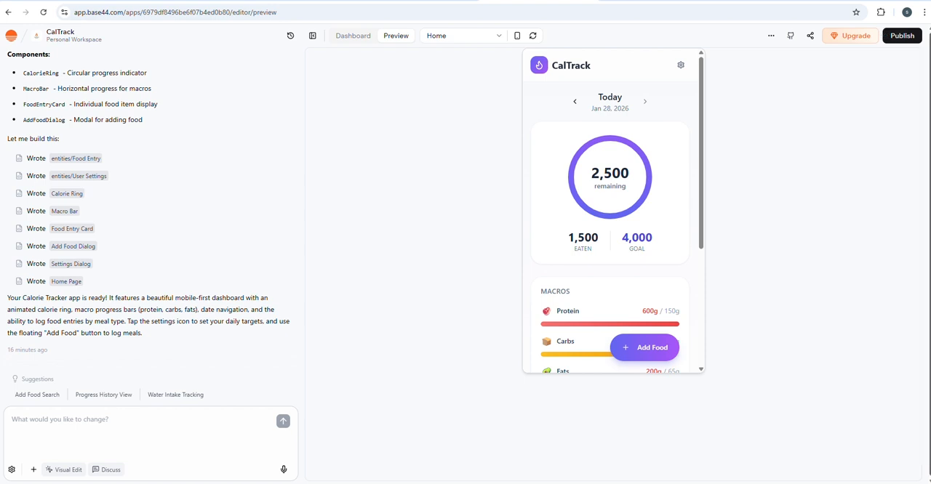
left_click(901, 40)
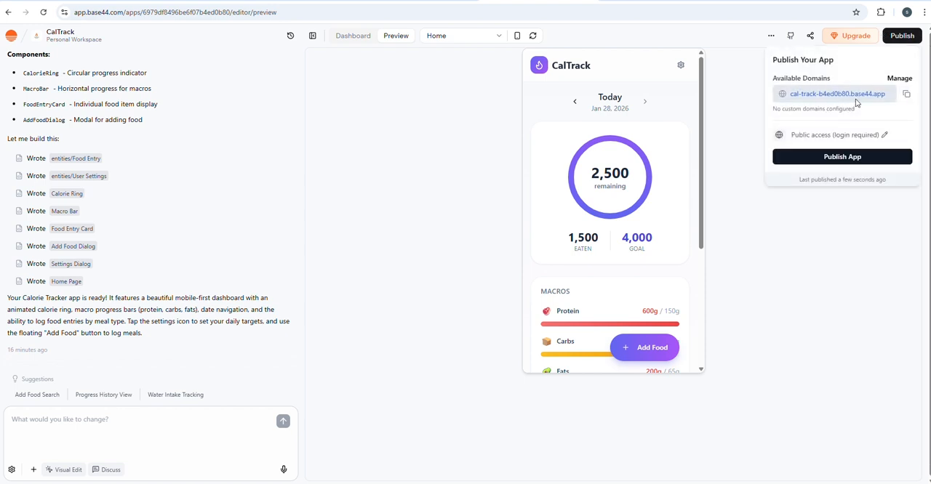
left_click(908, 99)
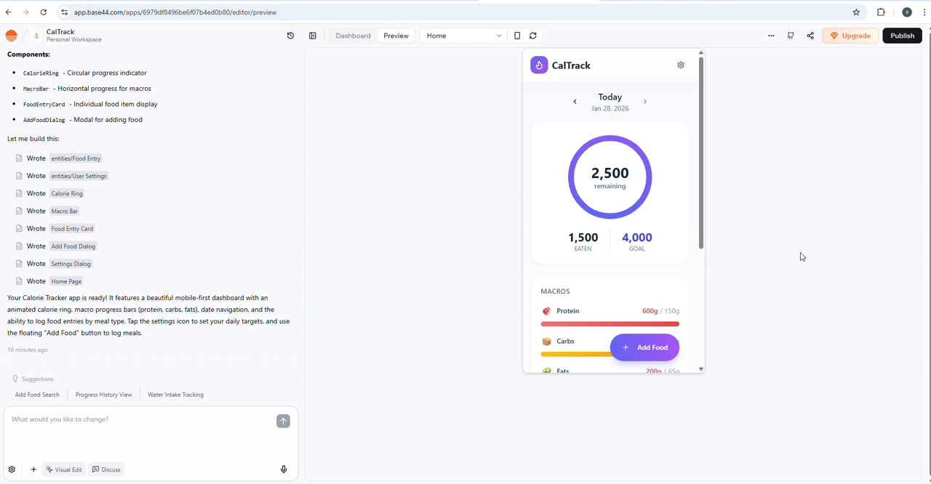
Step: Search Google for despia in a new browser tab, open the Despia site and sign in with Google
key("ctrl+t")
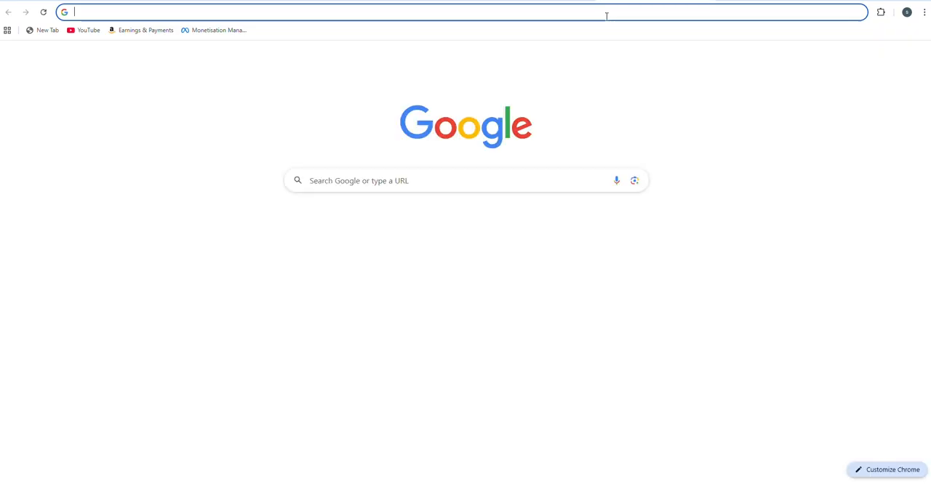
left_click(604, 15)
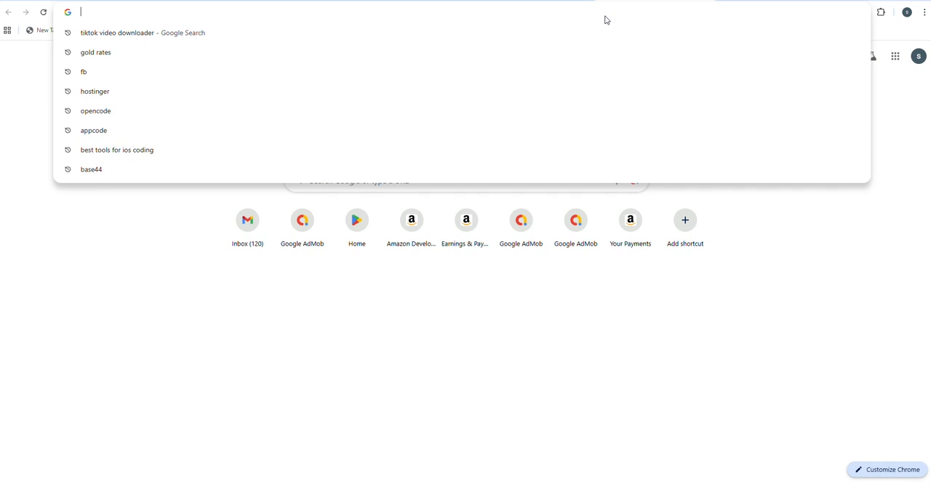
type("despia")
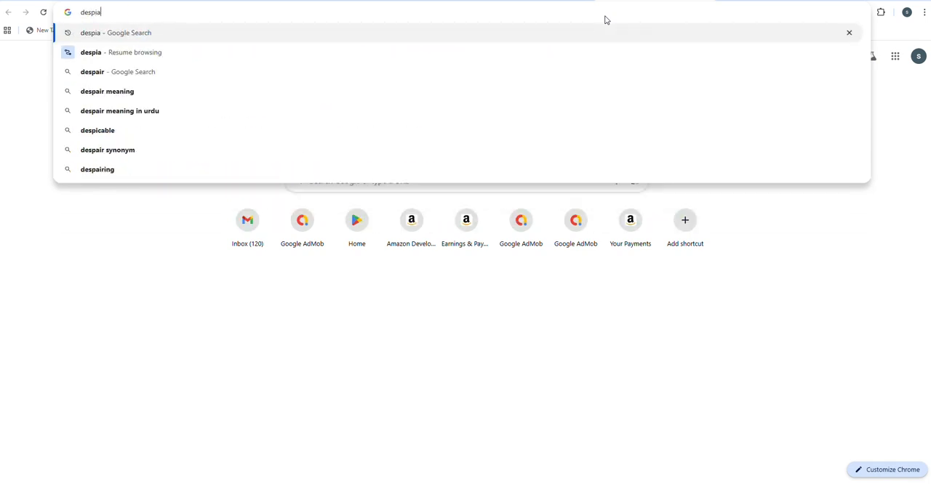
key("Return")
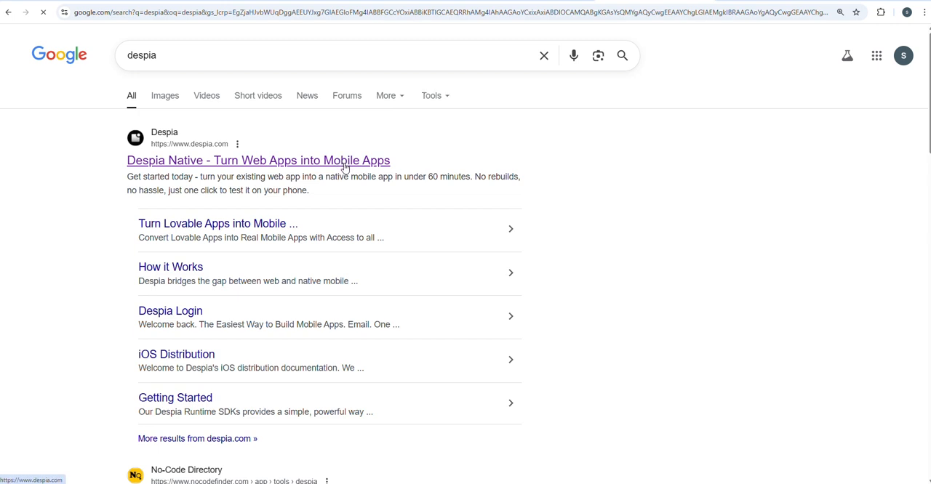
left_click(345, 161)
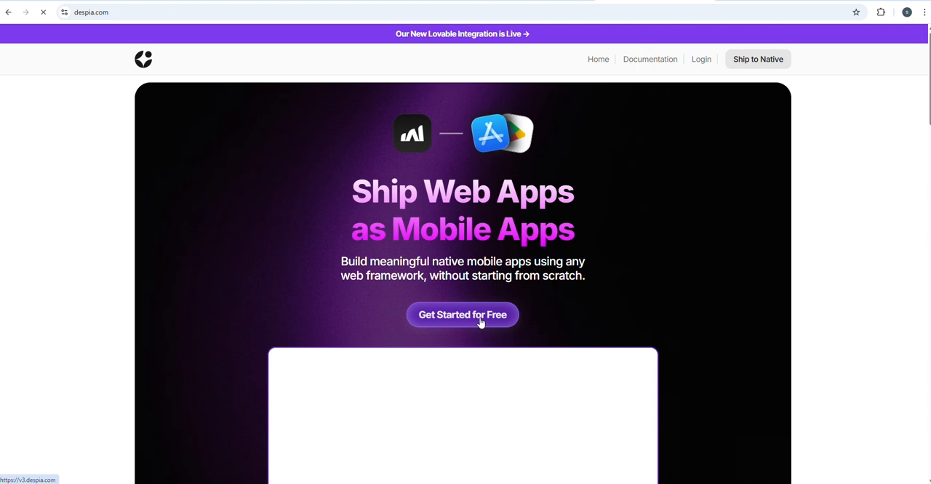
left_click(478, 320)
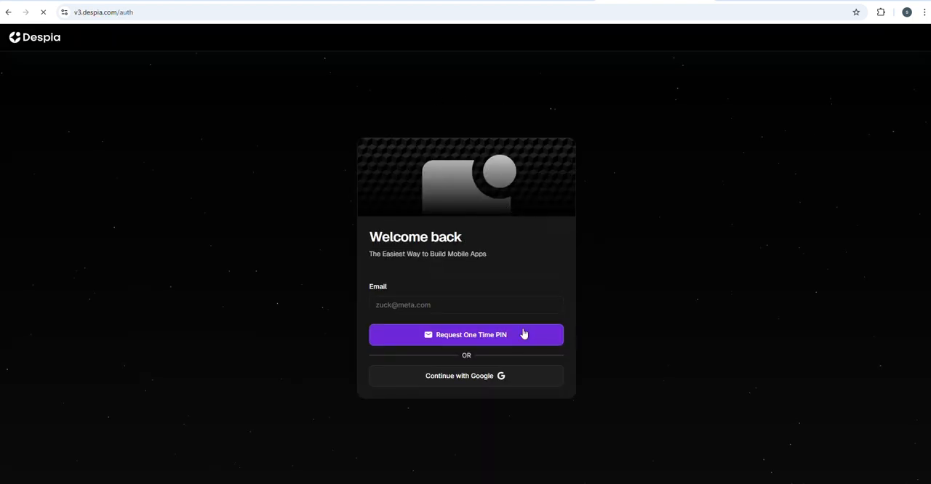
left_click(482, 376)
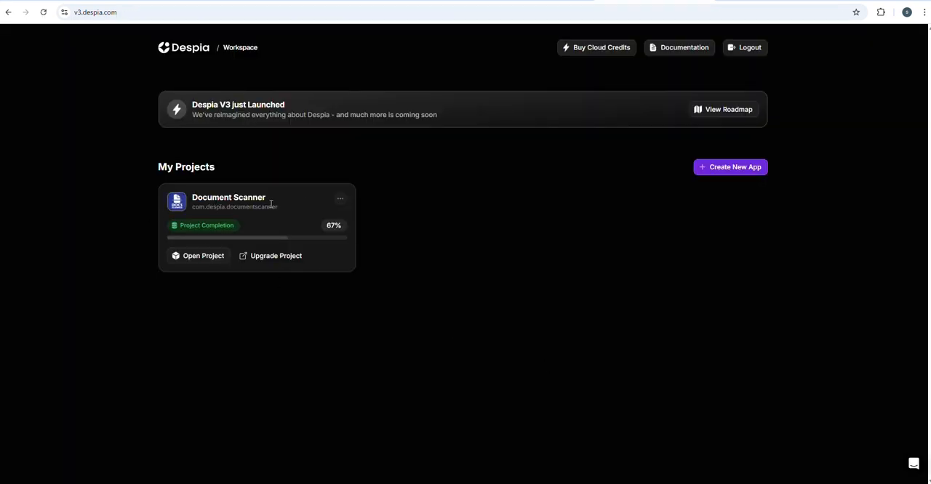
Step: Start creating a new Despia app and name it caltracker
left_click(717, 174)
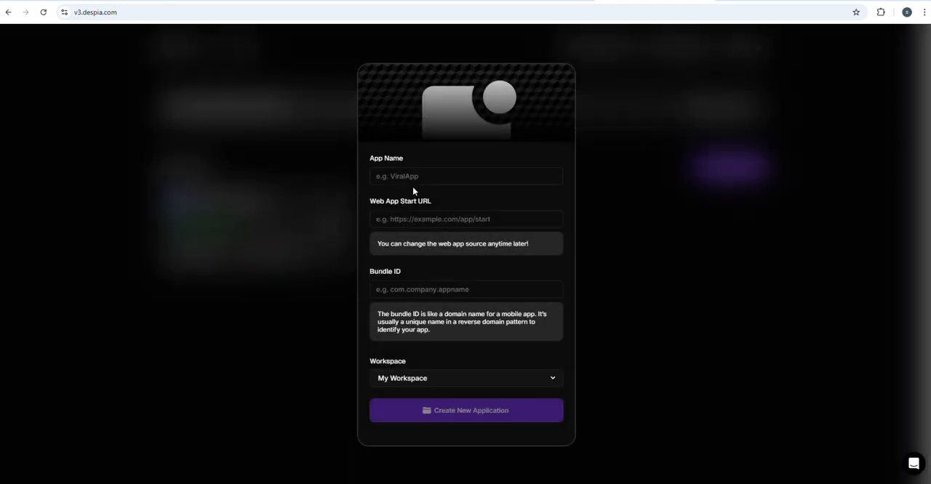
left_click(418, 179)
type("c")
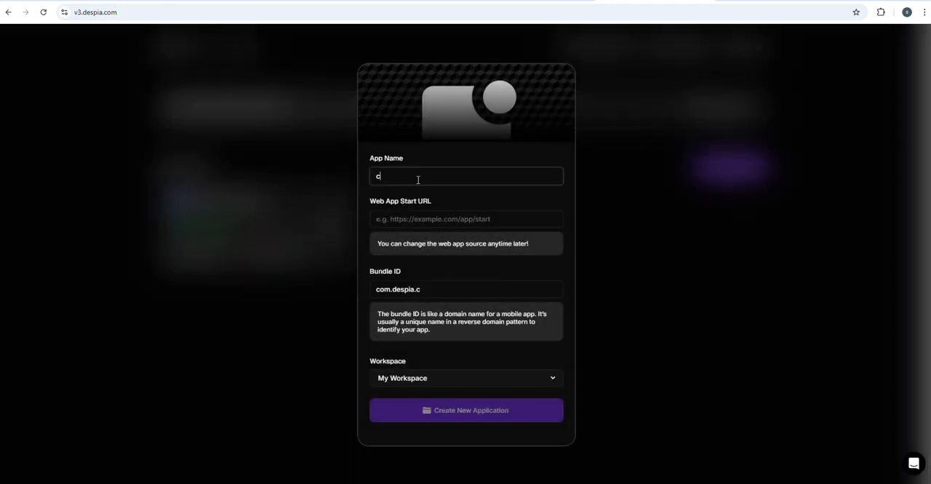
type("altracke")
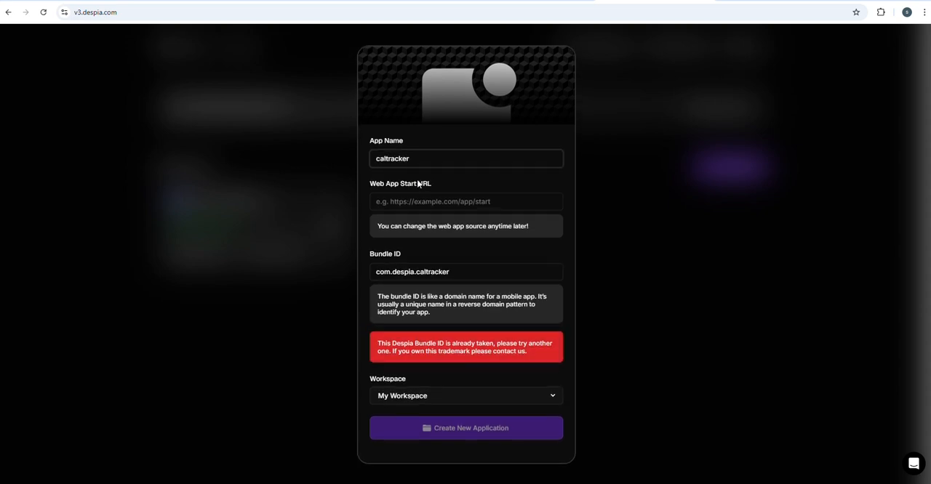
type("r")
left_click(426, 204)
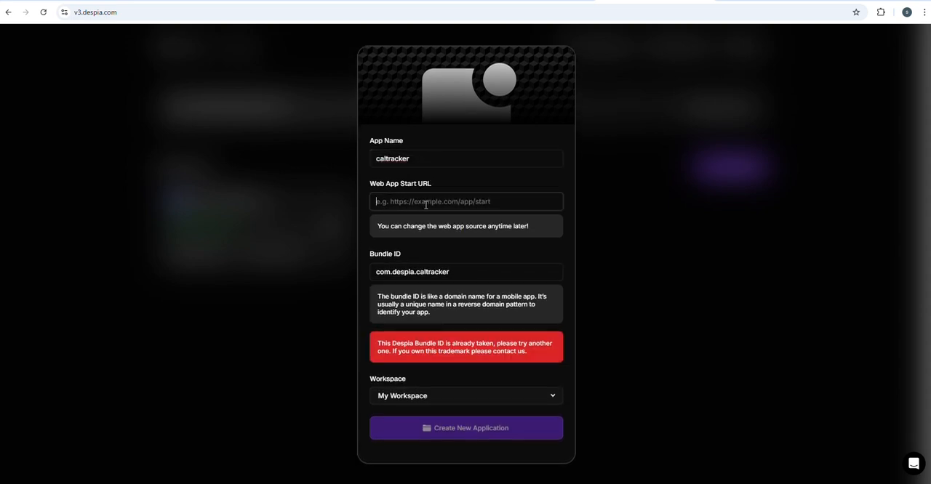
left_click(478, 2)
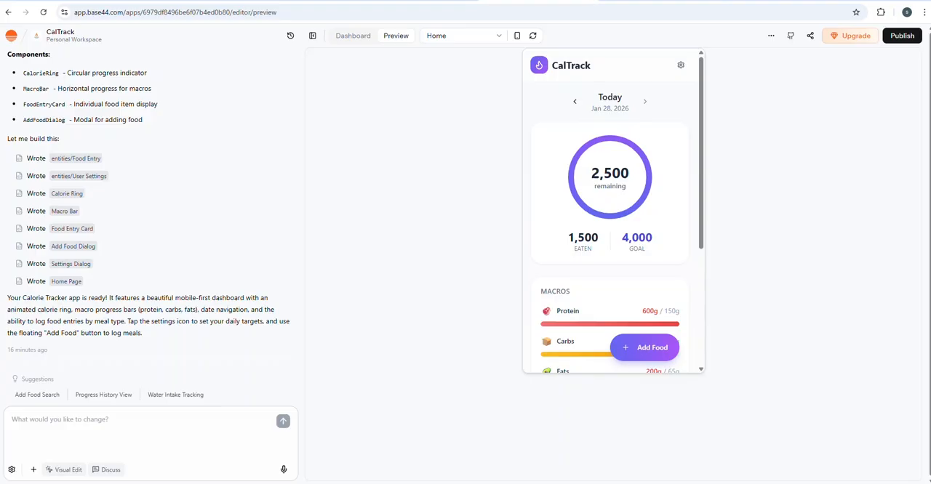
left_click(908, 37)
left_click(921, 101)
left_click(905, 41)
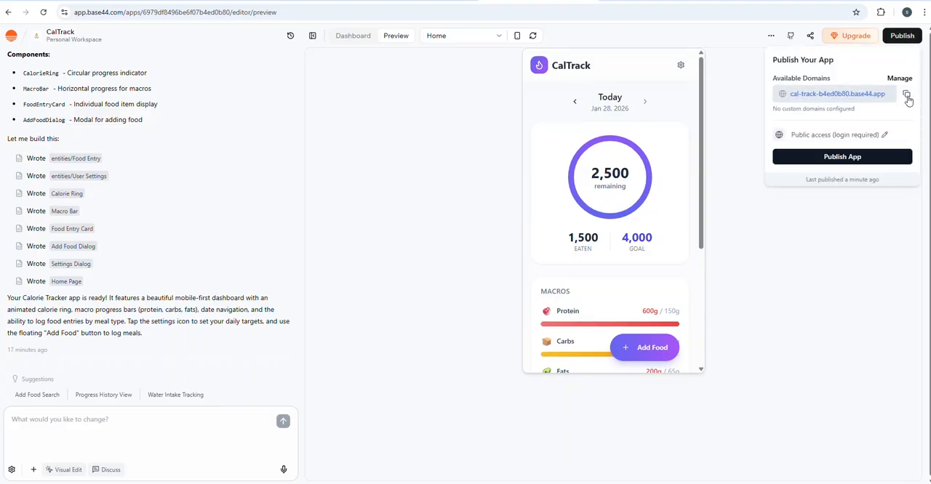
left_click(908, 96)
left_click(655, 3)
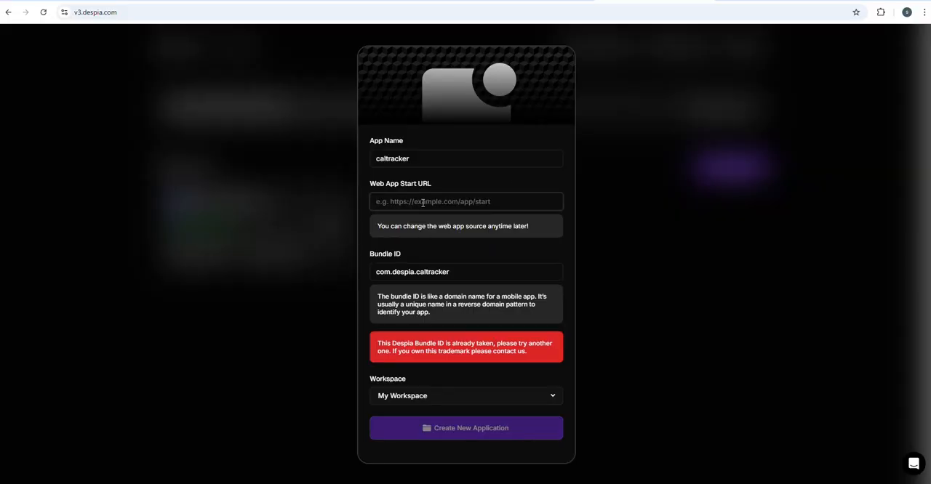
key("ctrl+v")
Step: Set the bundle ID to com.despia.caltracker.traker, create the application in My Workspace, and dismiss the upgrade offer
left_click(467, 271)
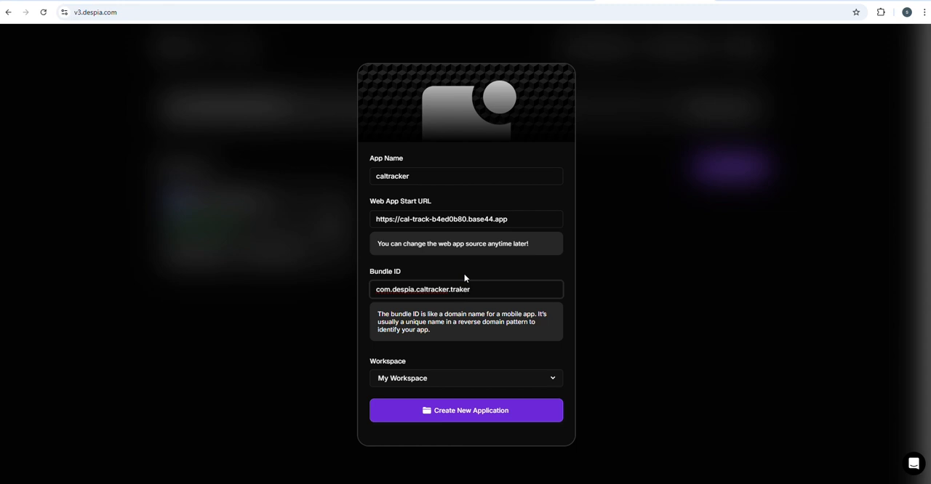
left_click(509, 412)
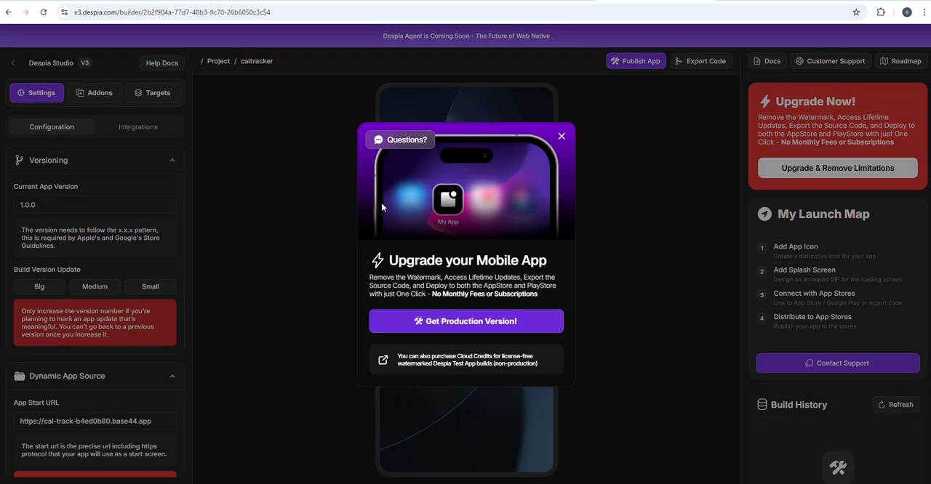
left_click(560, 138)
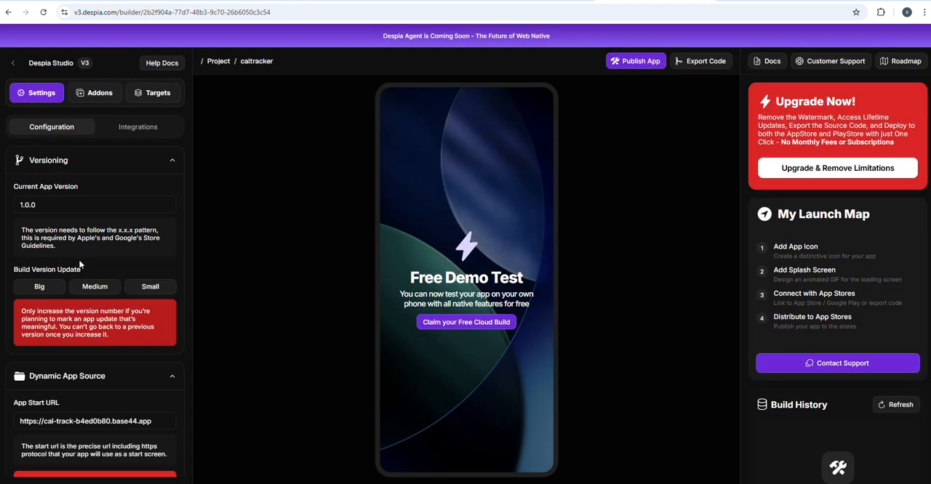
Step: Look through the project's configuration settings down to the display name and the iOS and Android icon uploads
scroll(87, 208, "down", 2)
scroll(78, 244, "down", 4)
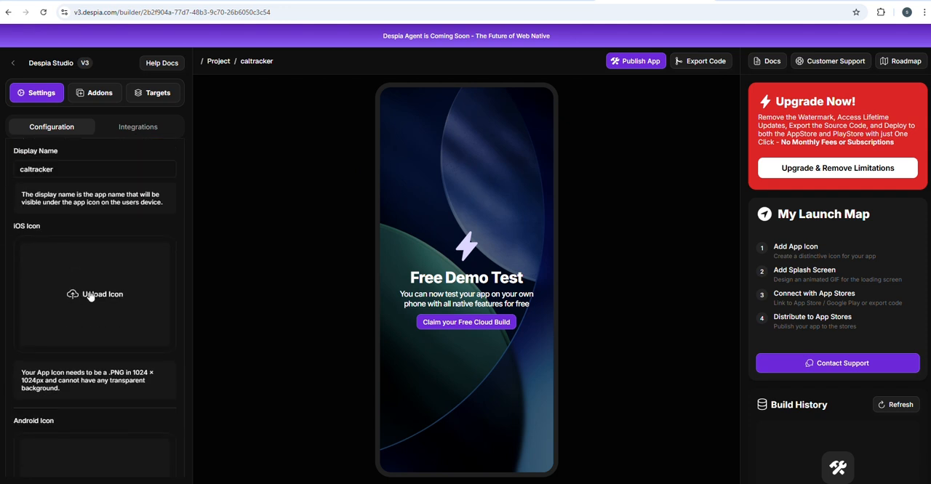
scroll(94, 295, "down", 2)
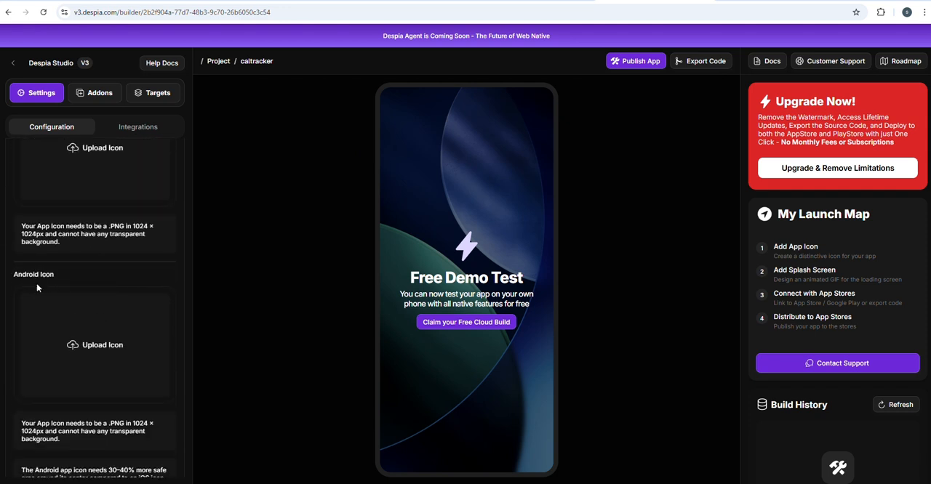
Step: Open the build deployment options, review the Apple iOS and Google Android configurations, and close them
scroll(856, 313, "down", 1)
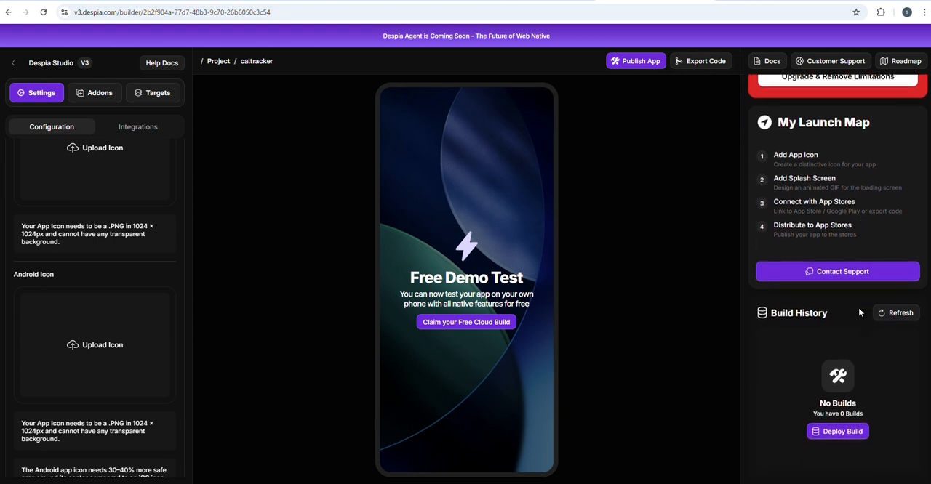
left_click(840, 433)
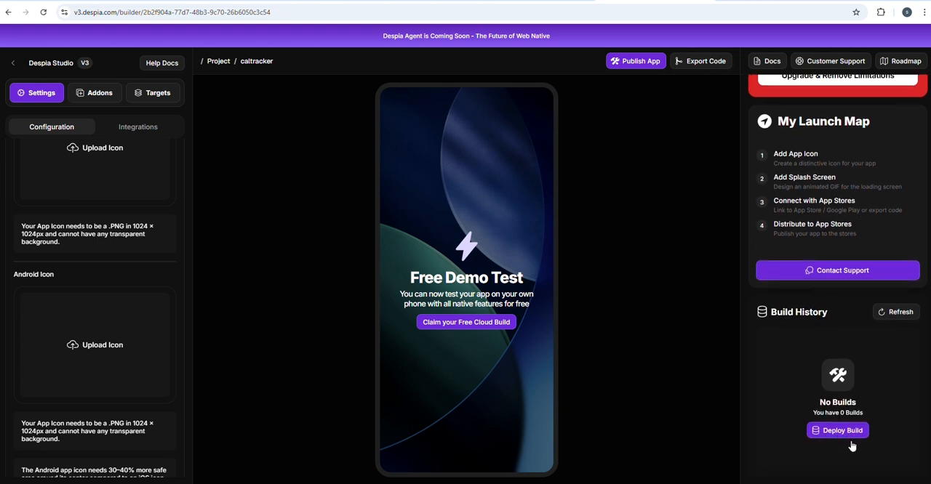
scroll(861, 361, "down", 3)
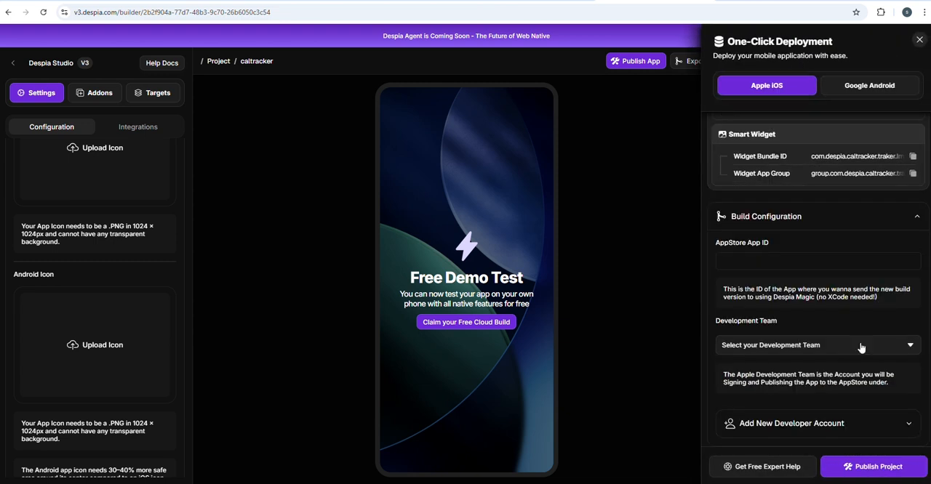
scroll(862, 347, "up", 3)
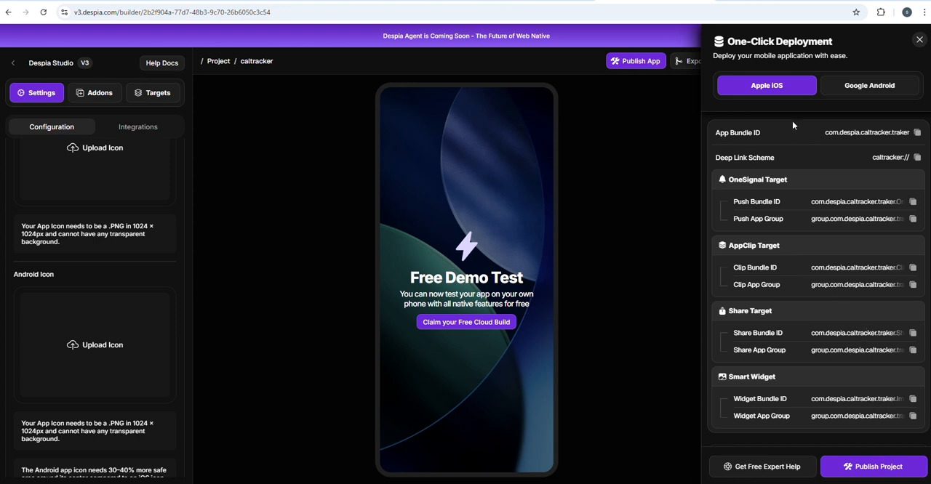
left_click(861, 89)
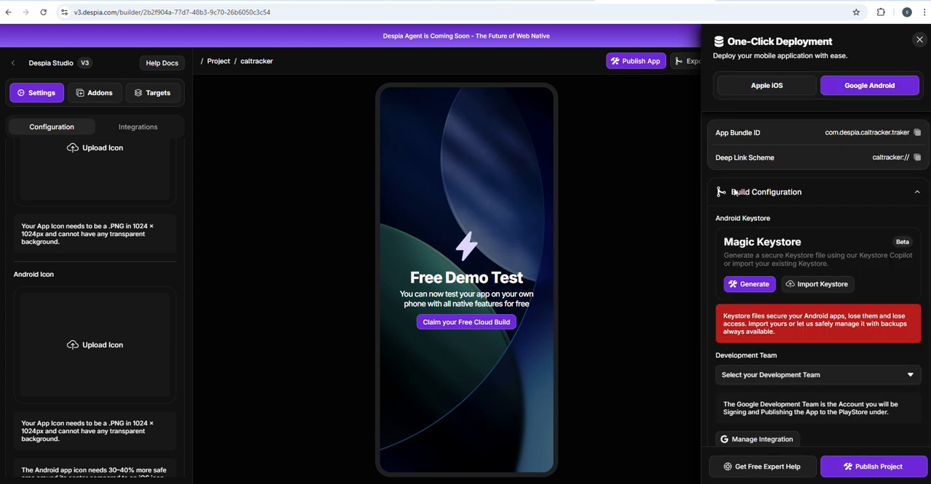
left_click_drag(724, 133, 805, 129)
left_click(849, 163)
left_click(918, 40)
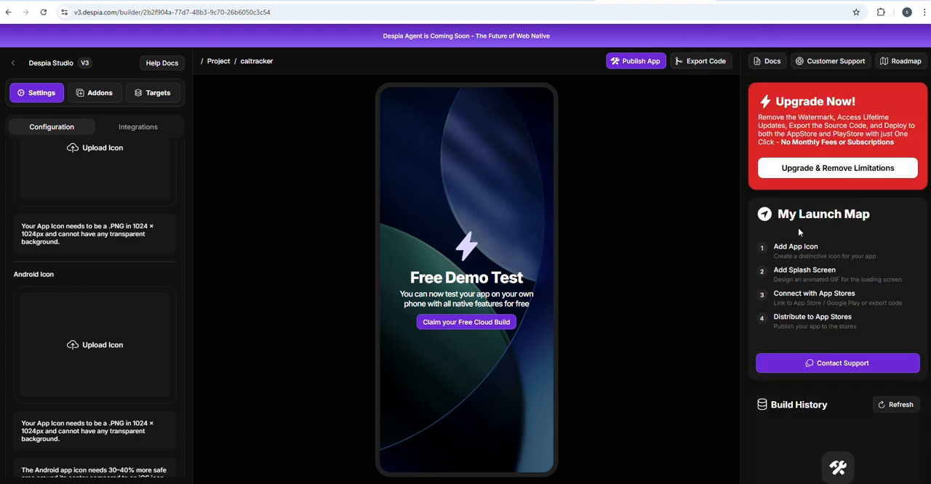
Step: Open Despia's upgrade option, and switch back to Base44 to review the CalTrack preview from calorie ring to food log
left_click(835, 165)
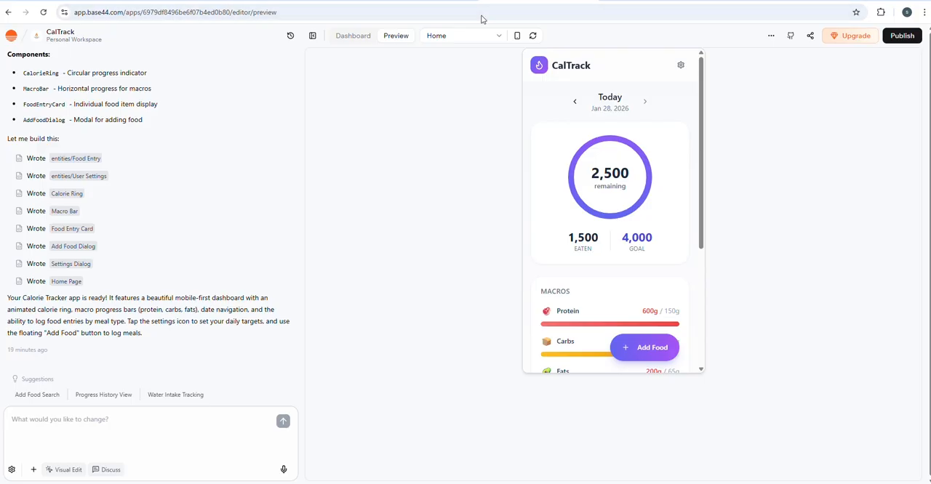
scroll(551, 249, "down", 3)
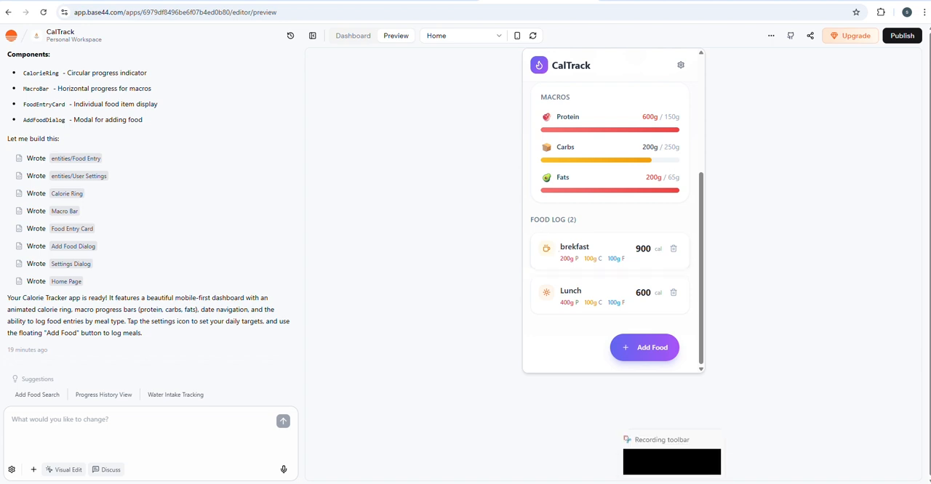
scroll(573, 360, "up", 3)
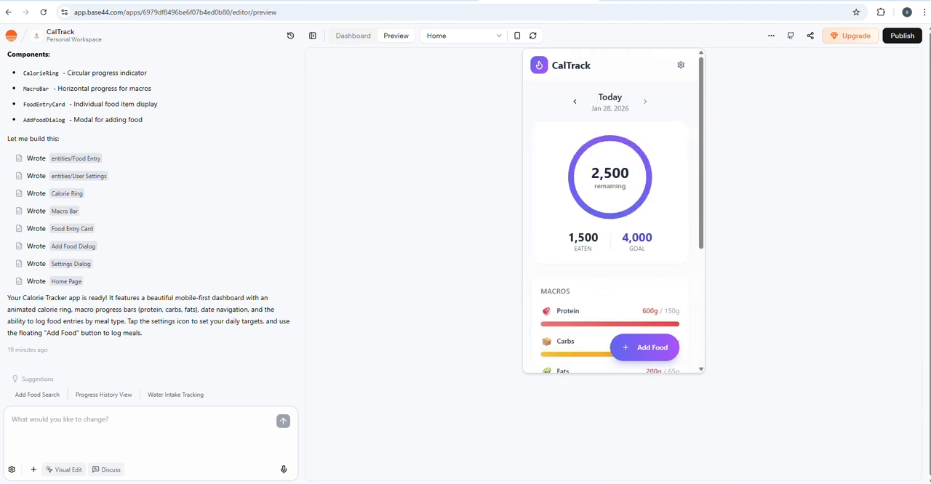